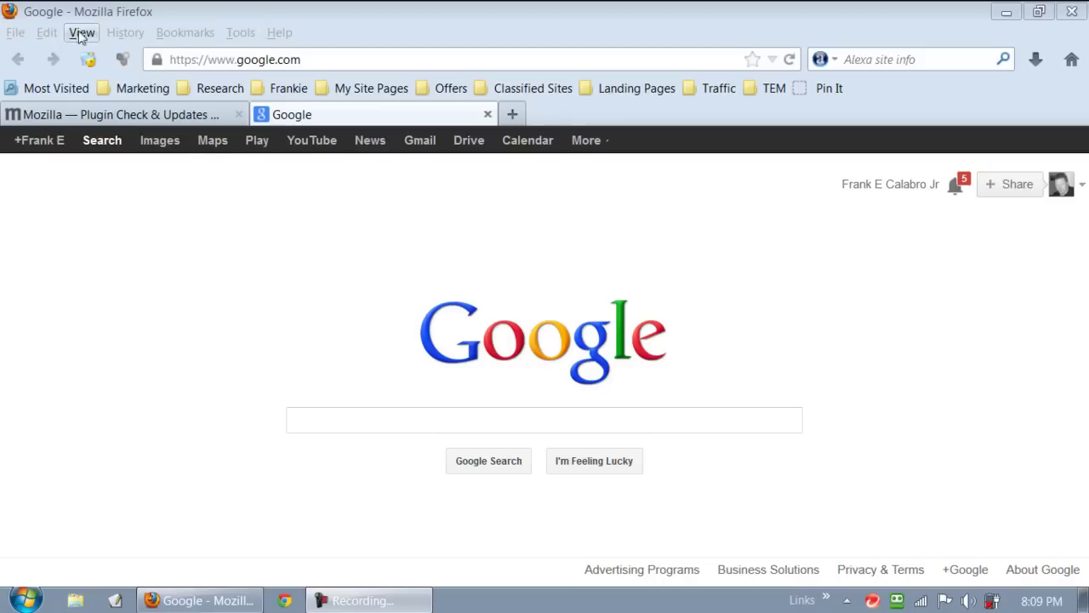
Step: Open Firefox's Tools menu to reach the Add-ons Manager
left_click(242, 38)
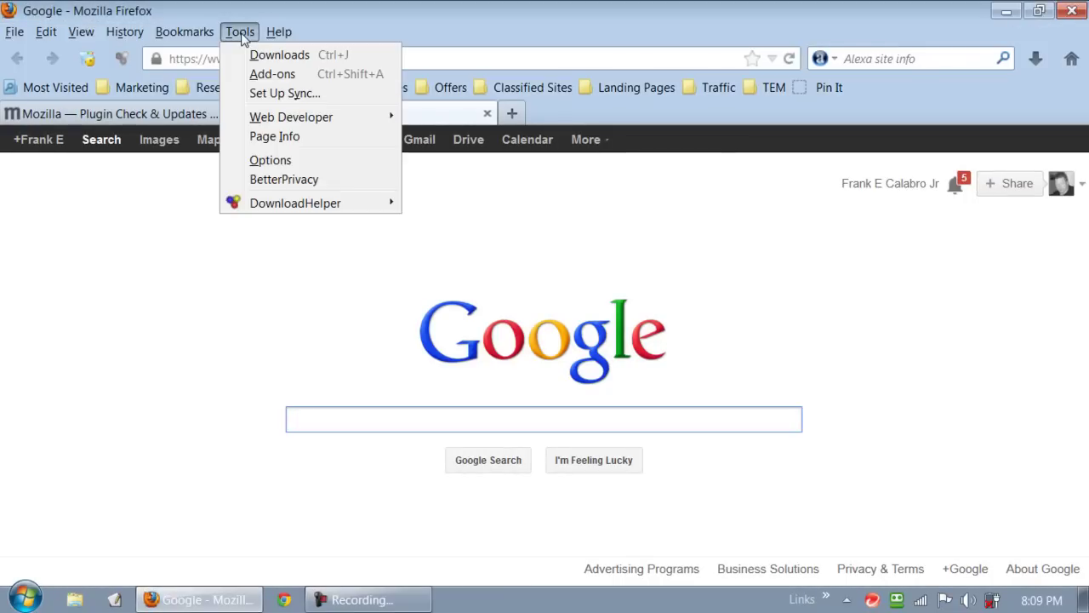
left_click(286, 86)
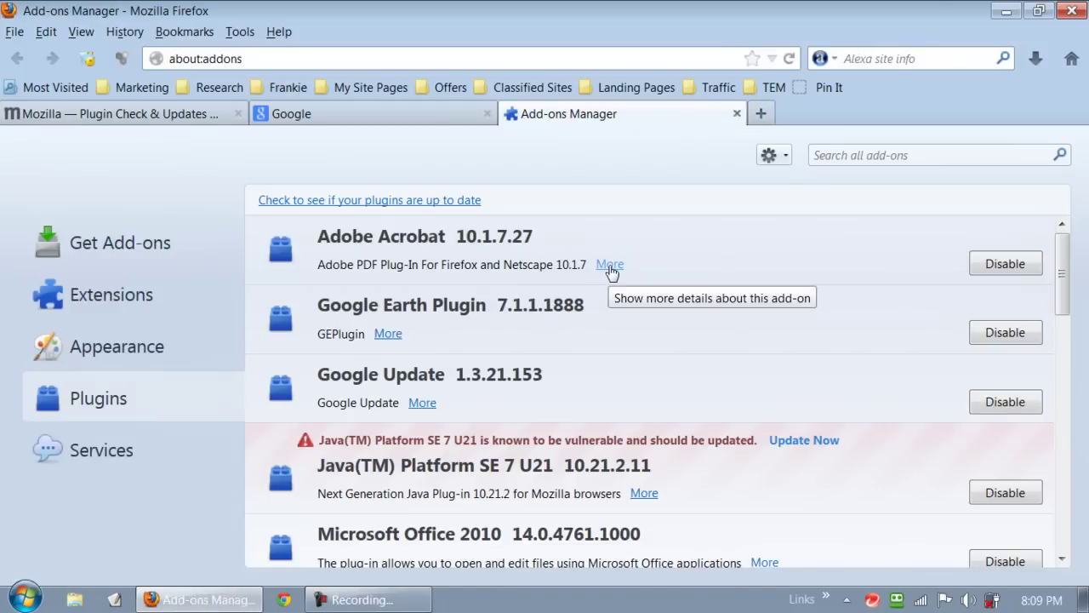
key("ctrl+plus")
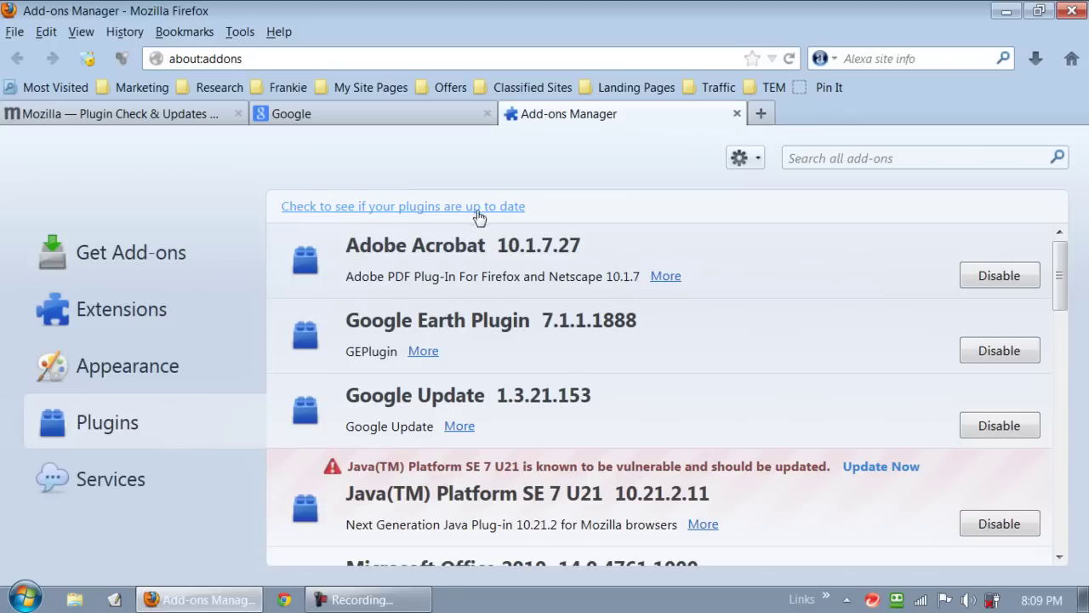
scroll(783, 297, "down", 3)
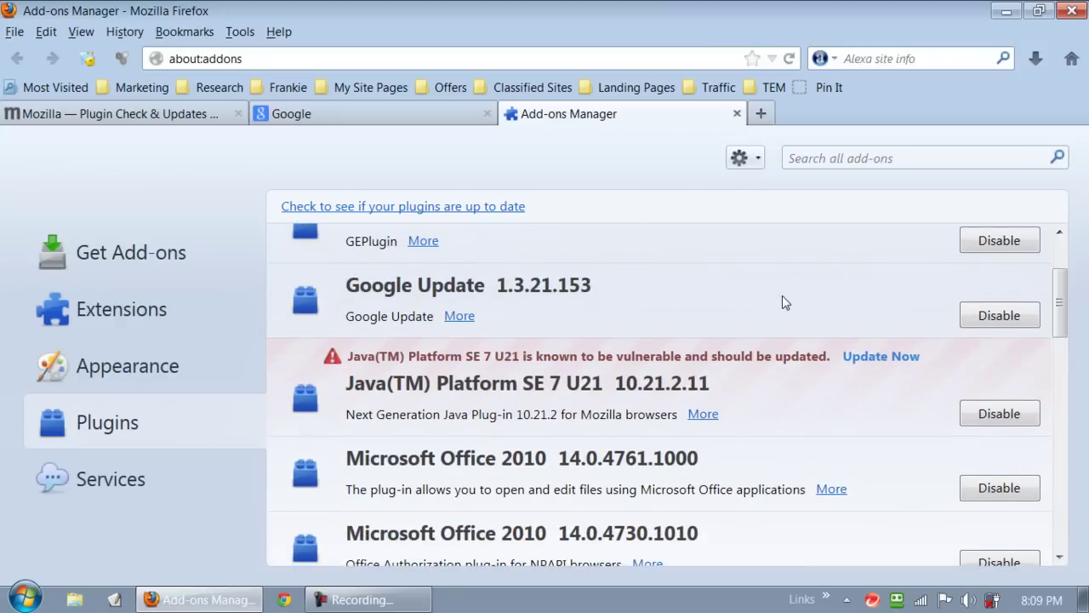
scroll(782, 295, "down", 1)
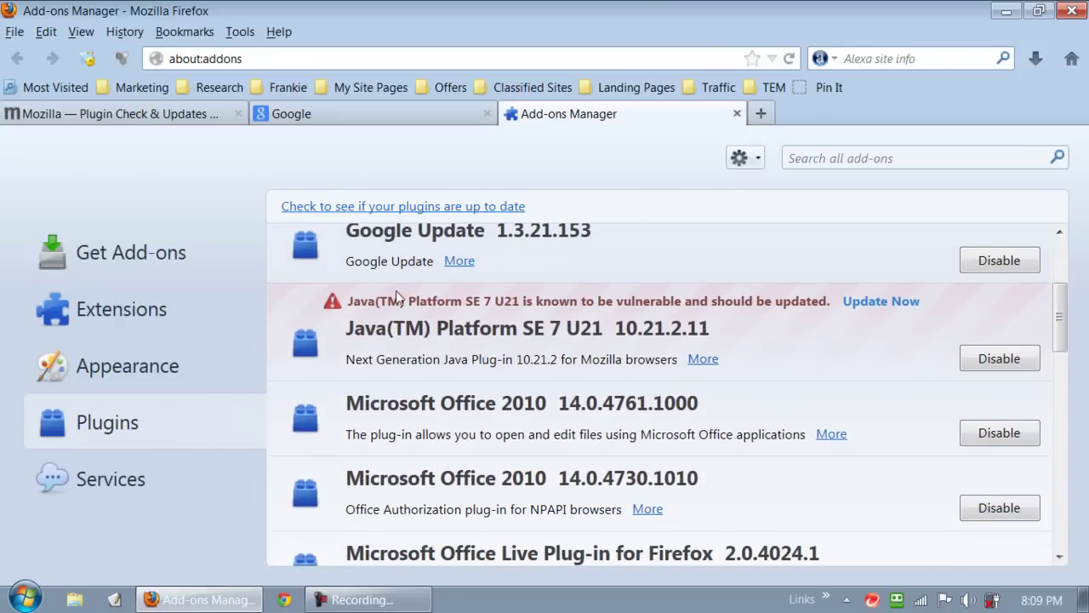
scroll(609, 328, "down", 10)
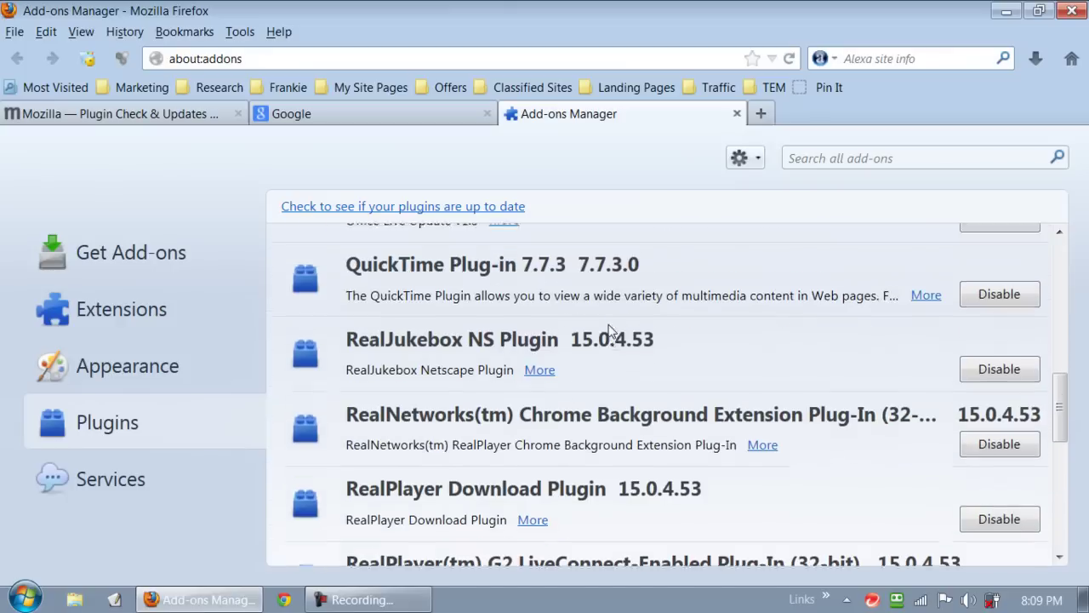
scroll(609, 329, "down", 5)
scroll(616, 332, "down", 6)
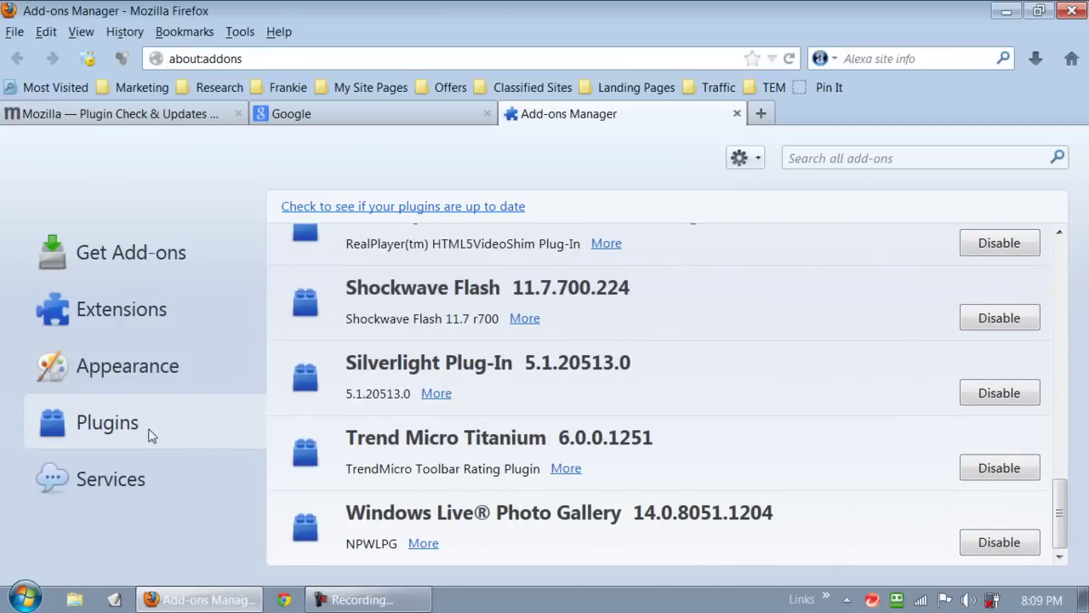
scroll(562, 392, "up", 12)
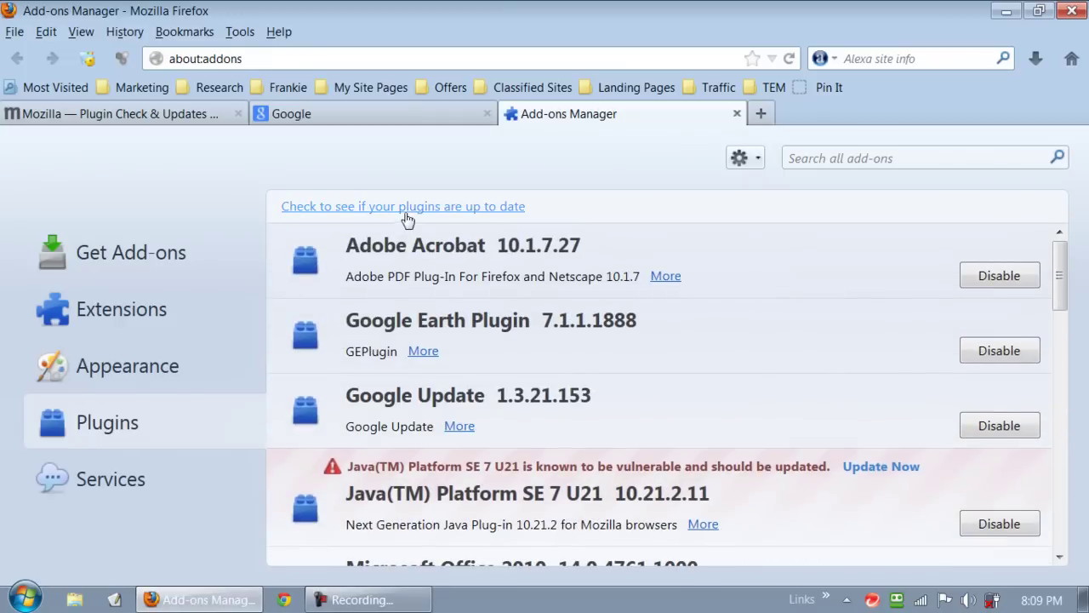
left_click(133, 260)
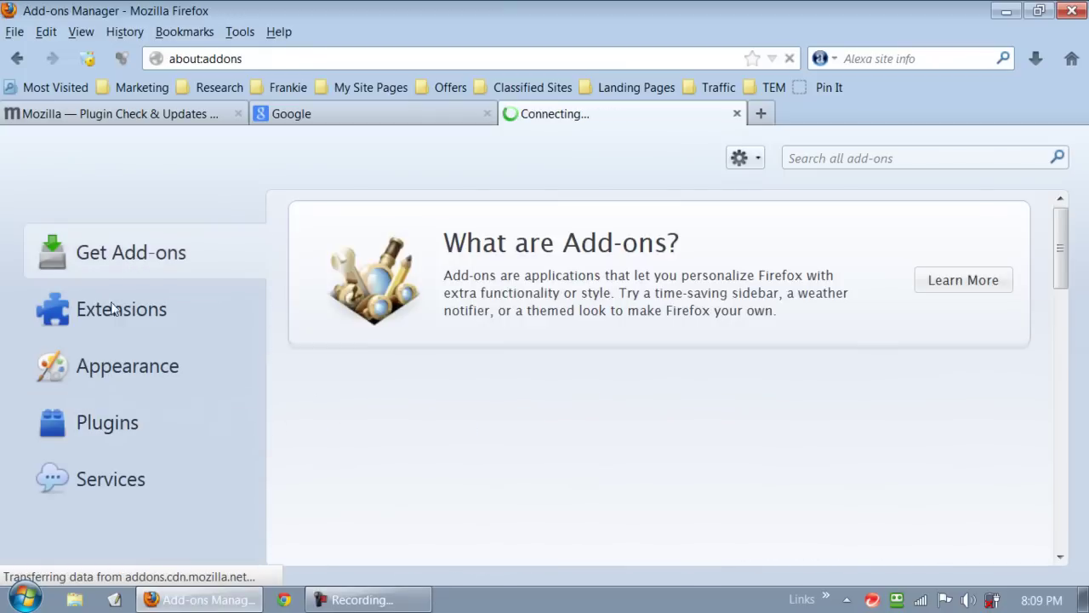
left_click(113, 315)
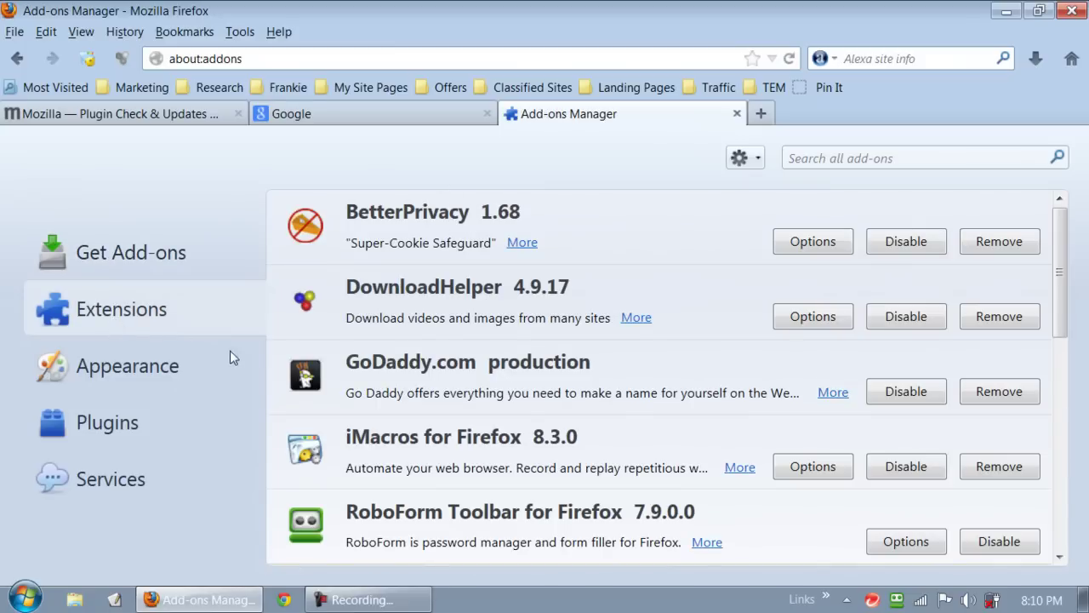
left_click(139, 371)
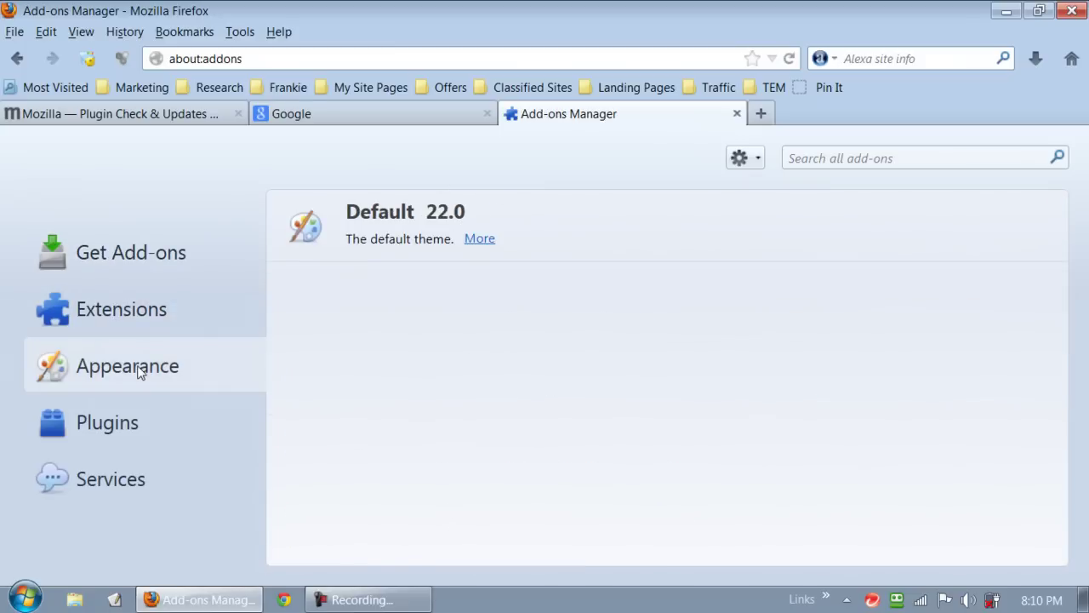
left_click(119, 423)
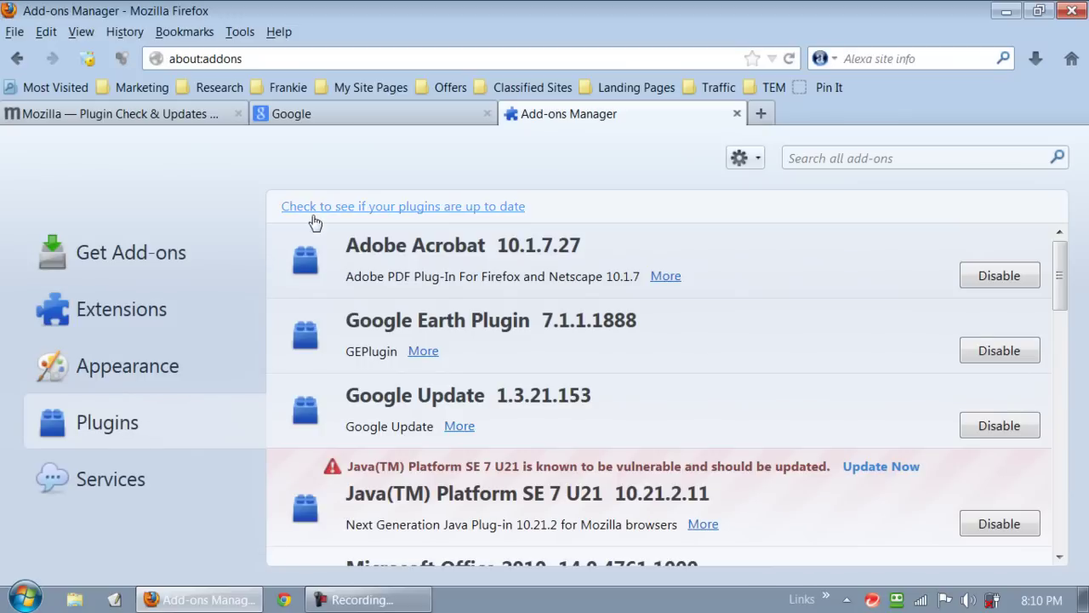
Step: Run Mozilla's online plugin check and scroll to the outdated Adobe Acrobat entry
left_click(399, 207)
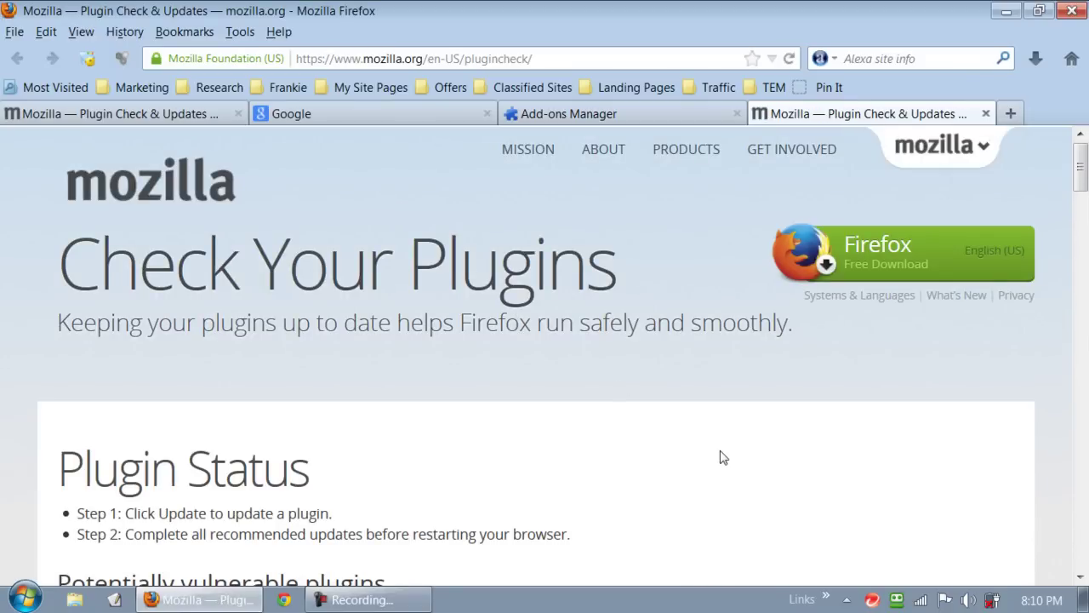
scroll(719, 457, "down", 3)
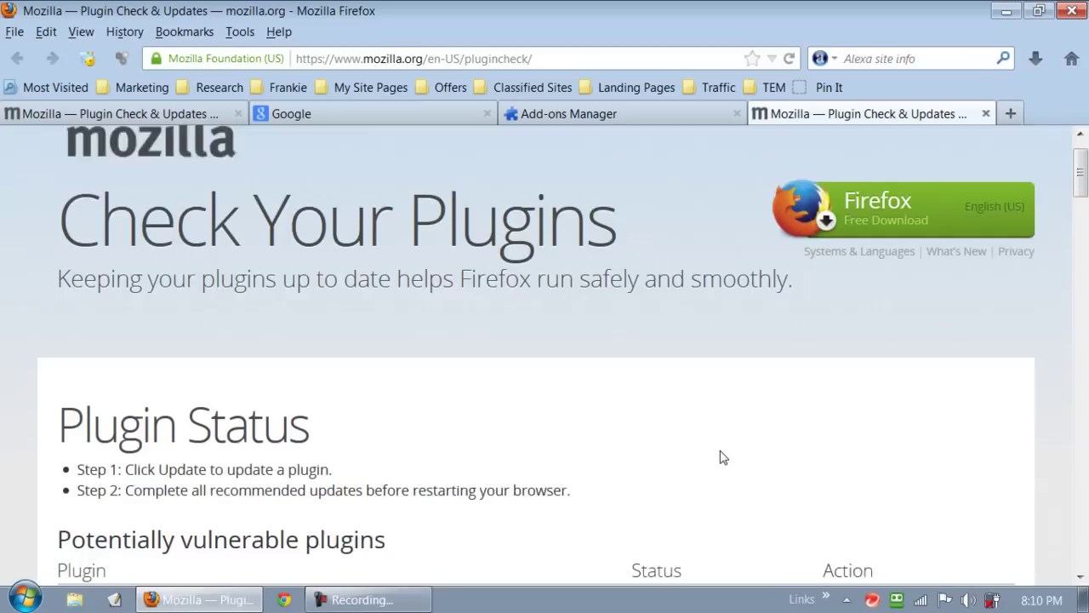
scroll(719, 458, "down", 3)
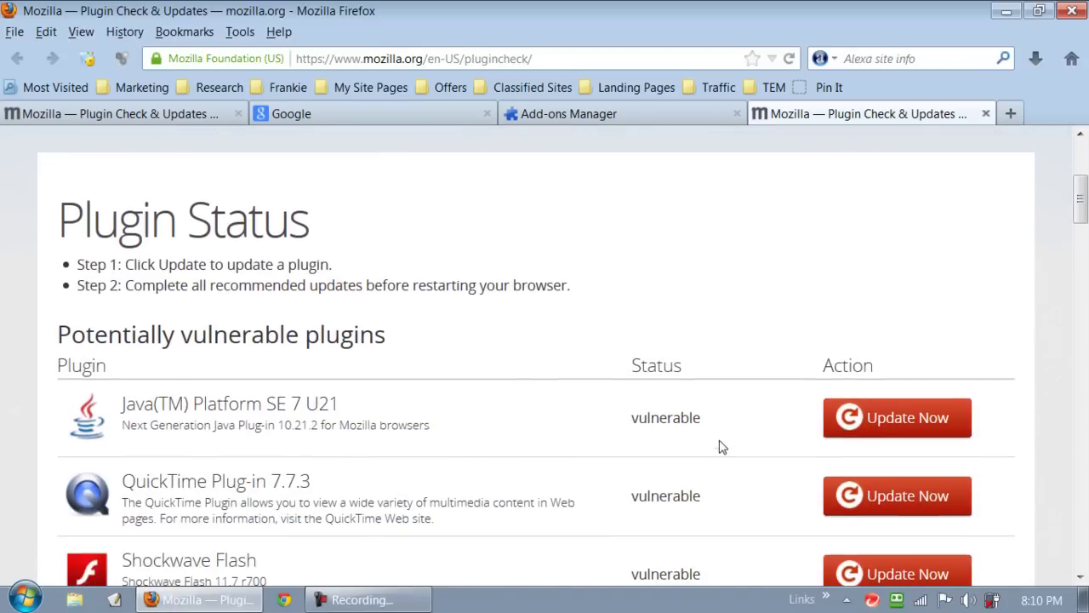
scroll(800, 363, "down", 3)
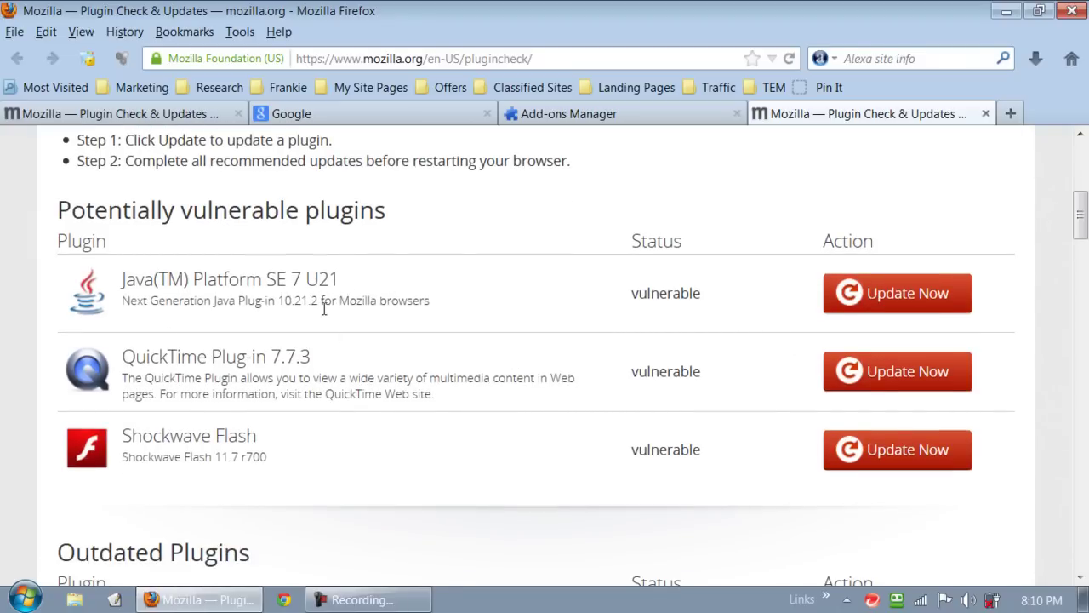
scroll(315, 316, "down", 3)
scroll(271, 248, "down", 3)
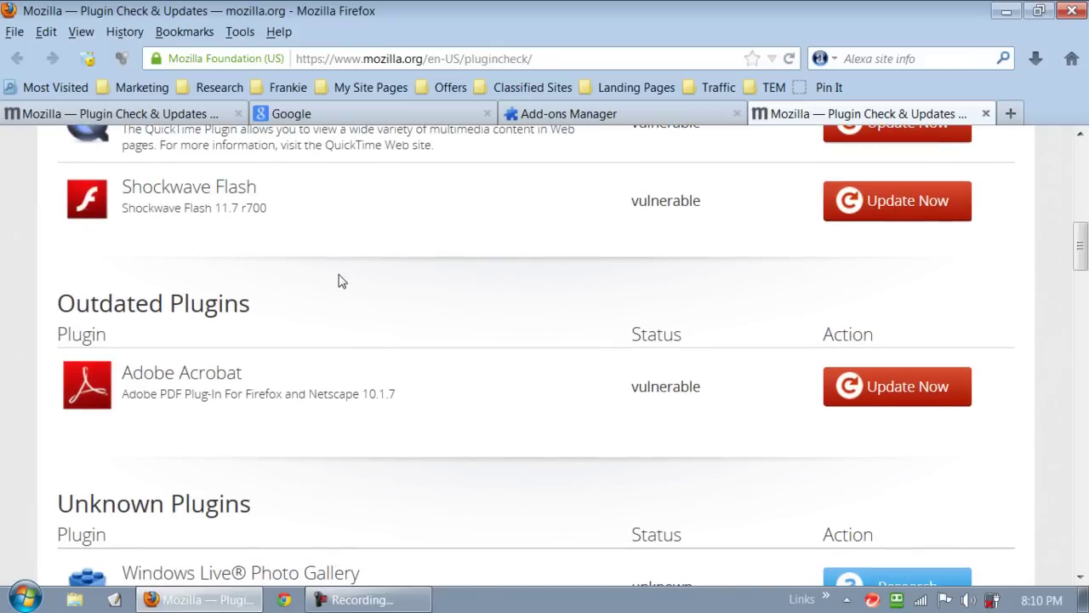
scroll(341, 281, "down", 3)
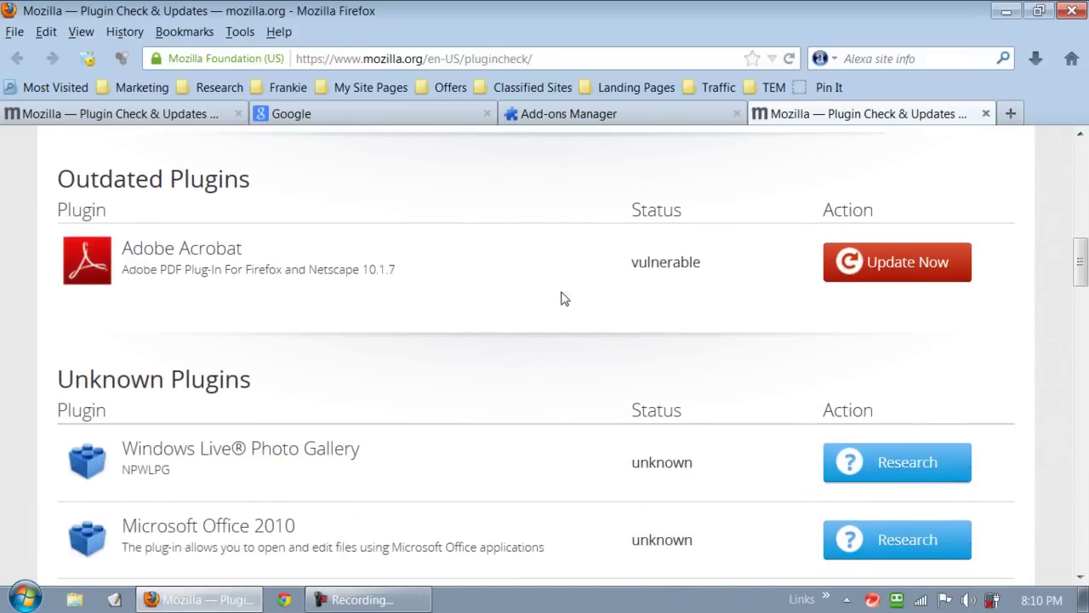
scroll(561, 298, "down", 3)
scroll(562, 299, "down", 3)
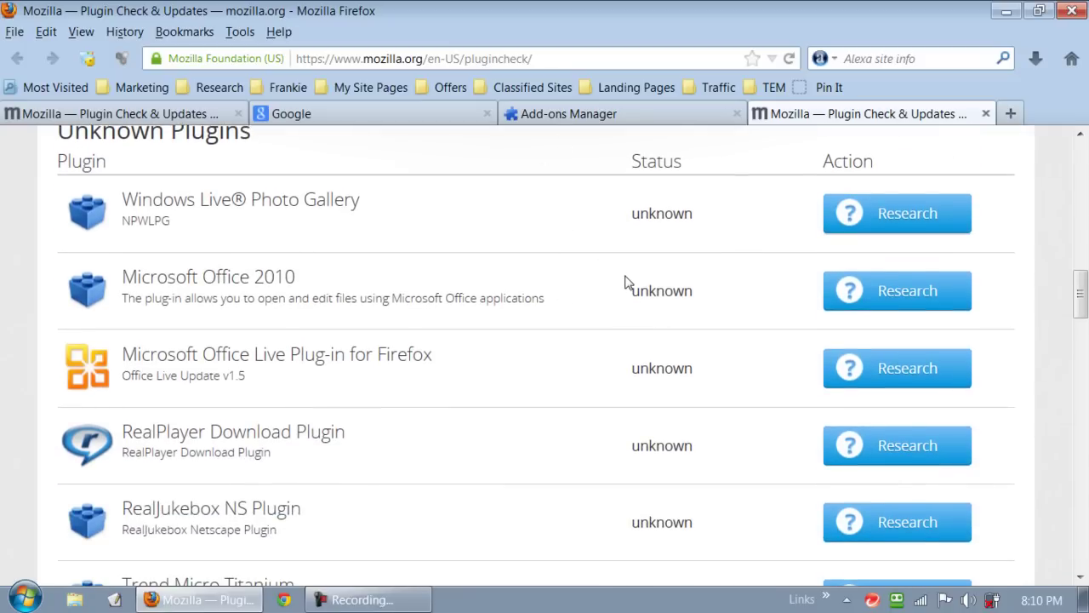
scroll(625, 282, "down", 9)
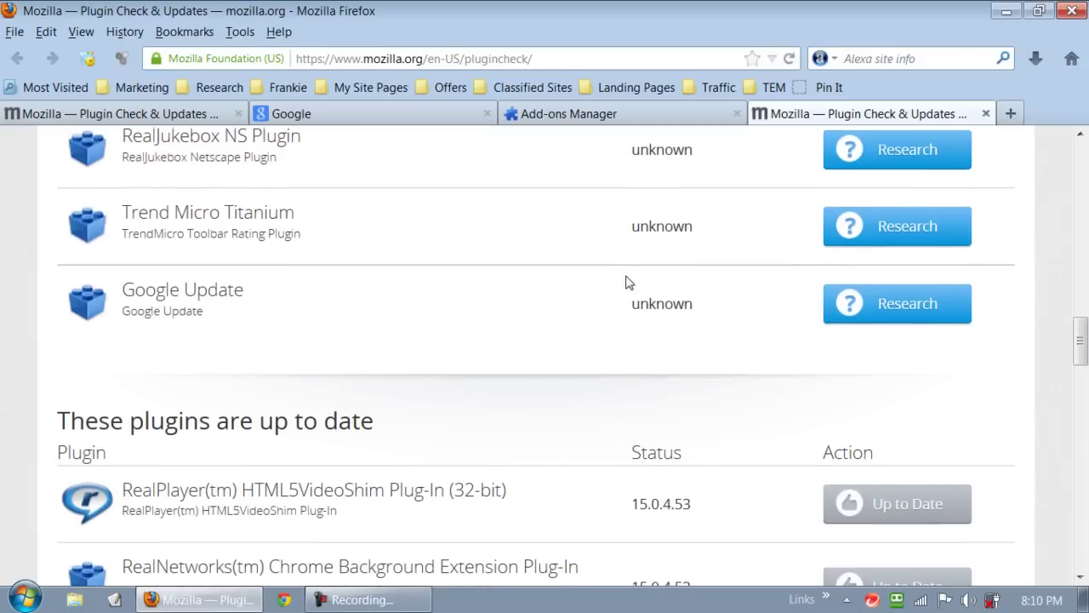
scroll(626, 283, "down", 3)
scroll(625, 282, "down", 4)
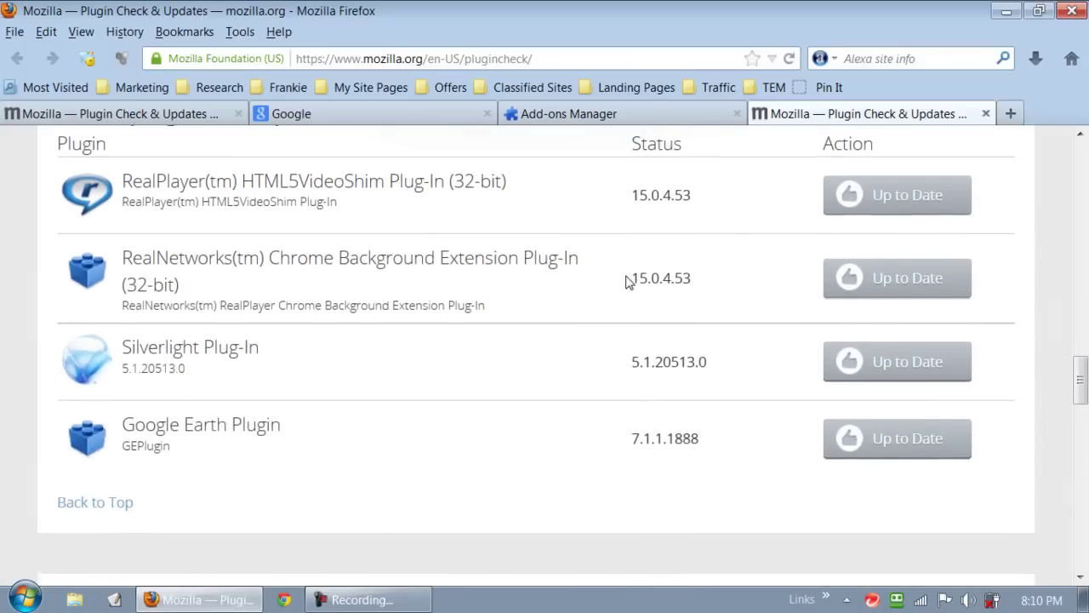
scroll(628, 281, "down", 4)
scroll(689, 316, "up", 20)
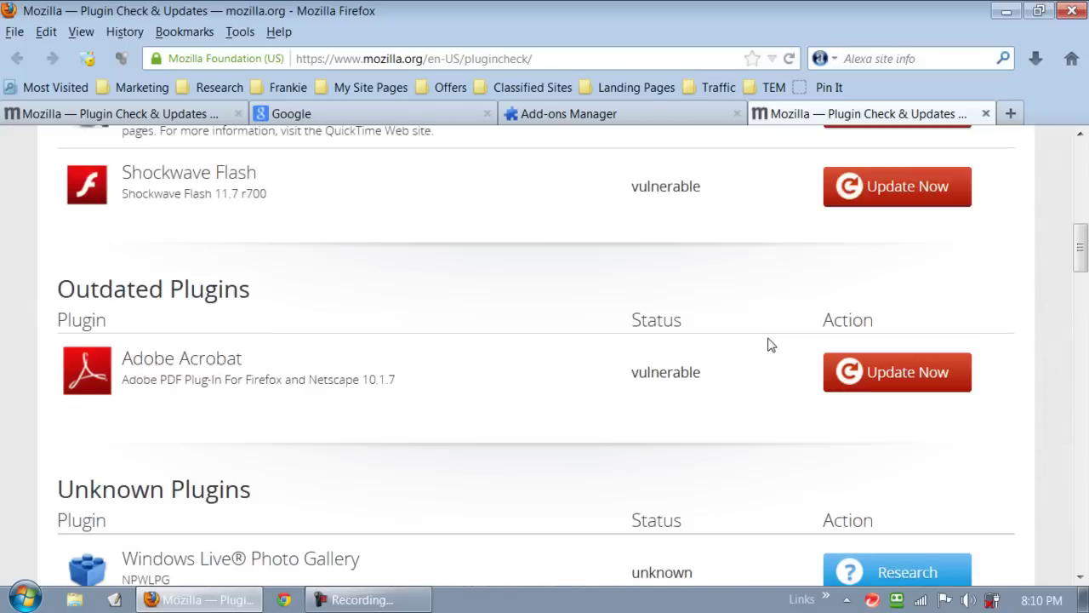
scroll(770, 345, "down", 7)
scroll(791, 361, "down", 6)
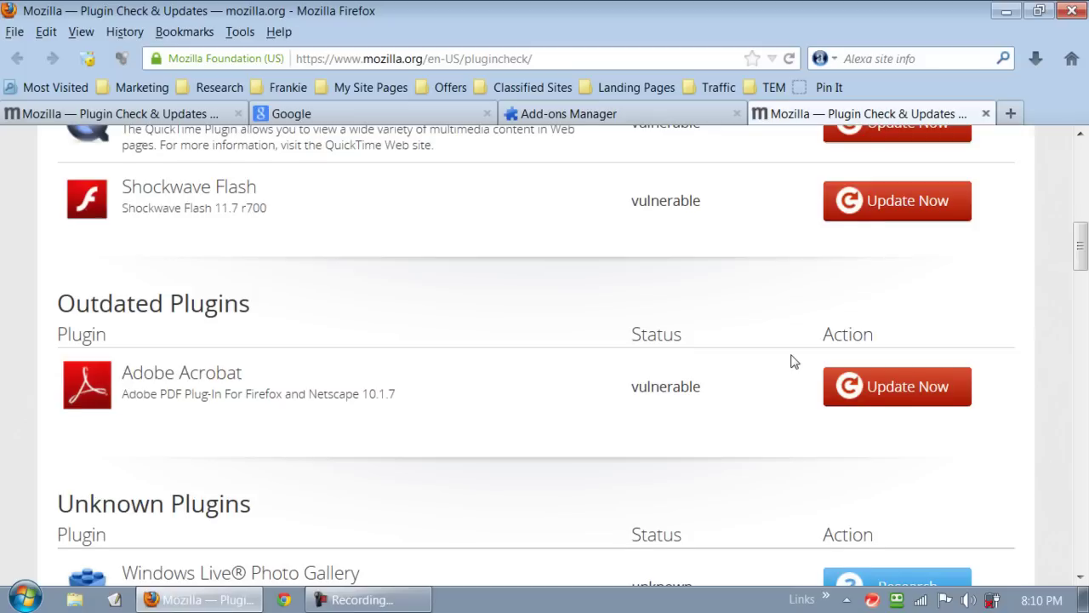
scroll(790, 360, "down", 3)
scroll(791, 362, "up", 6)
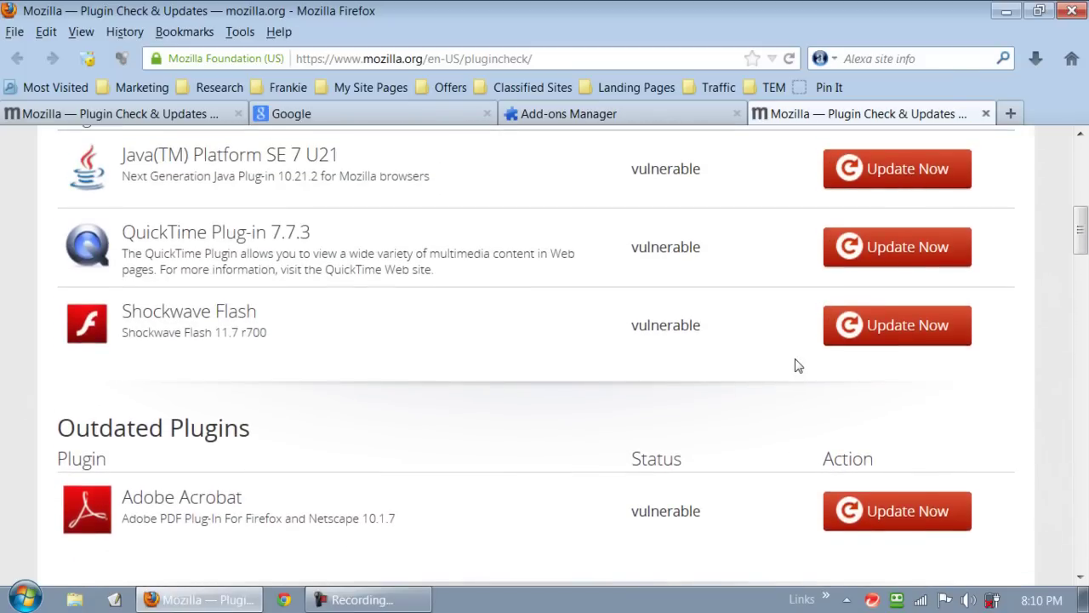
scroll(797, 365, "up", 3)
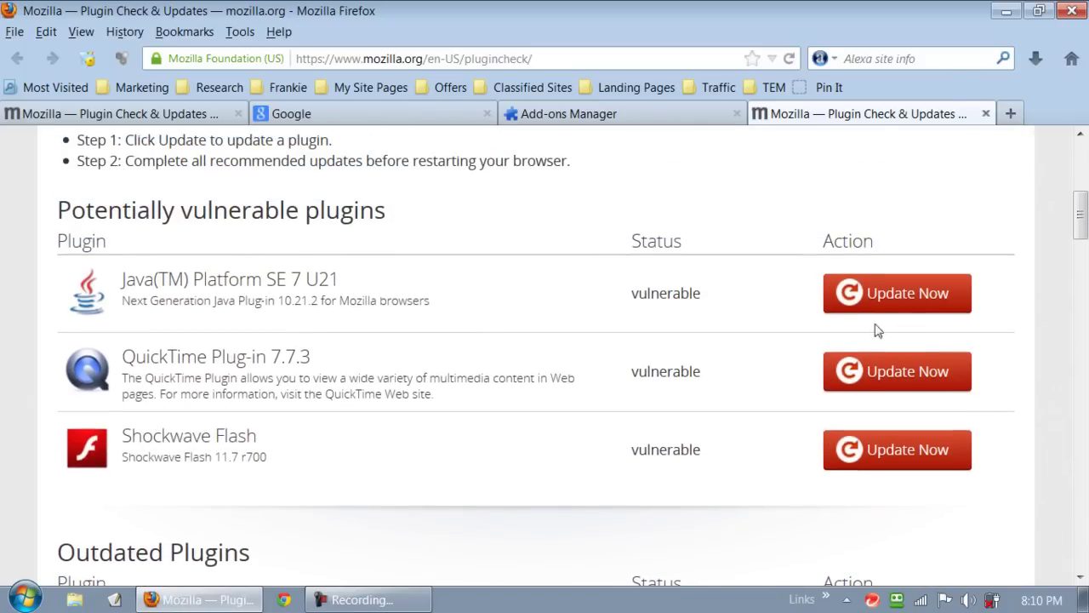
scroll(752, 364, "down", 2)
scroll(750, 364, "down", 4)
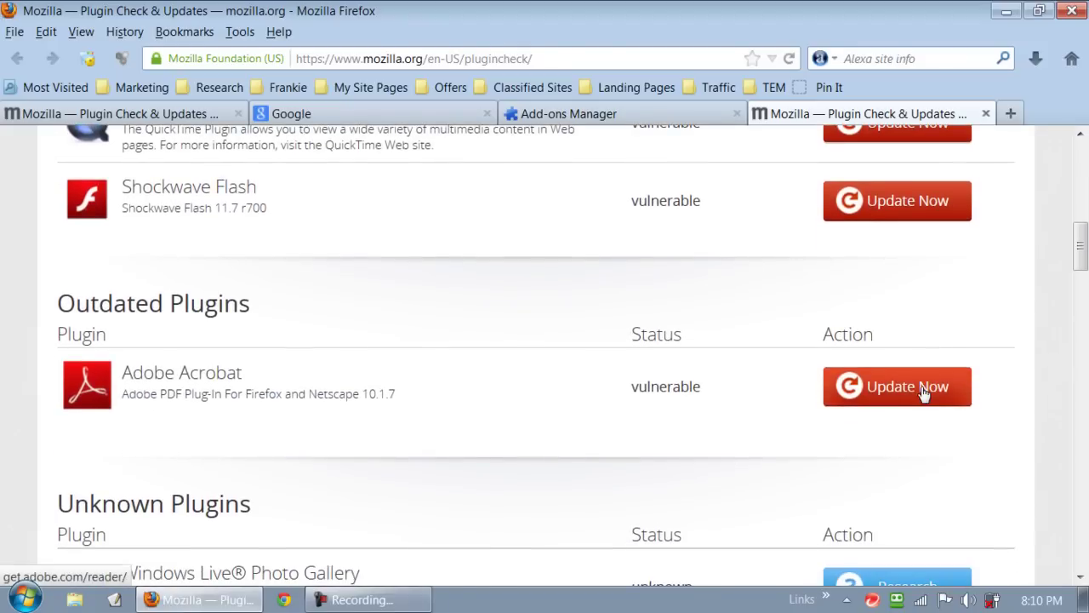
Step: Start the Adobe Acrobat update and decline the optional McAfee Security Scan Plus offer
left_click(916, 398)
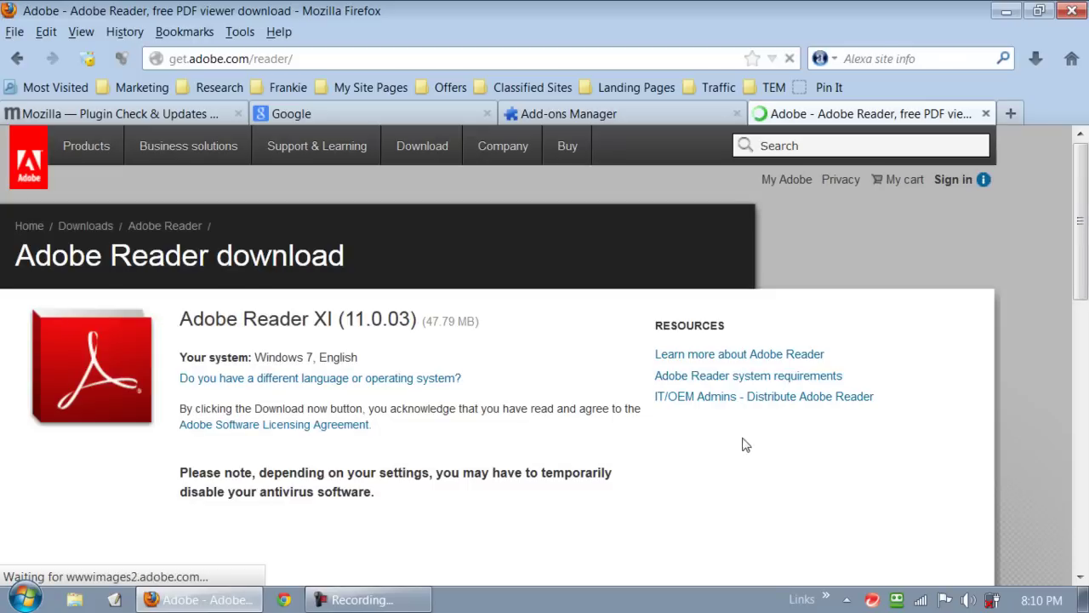
scroll(740, 446, "down", 3)
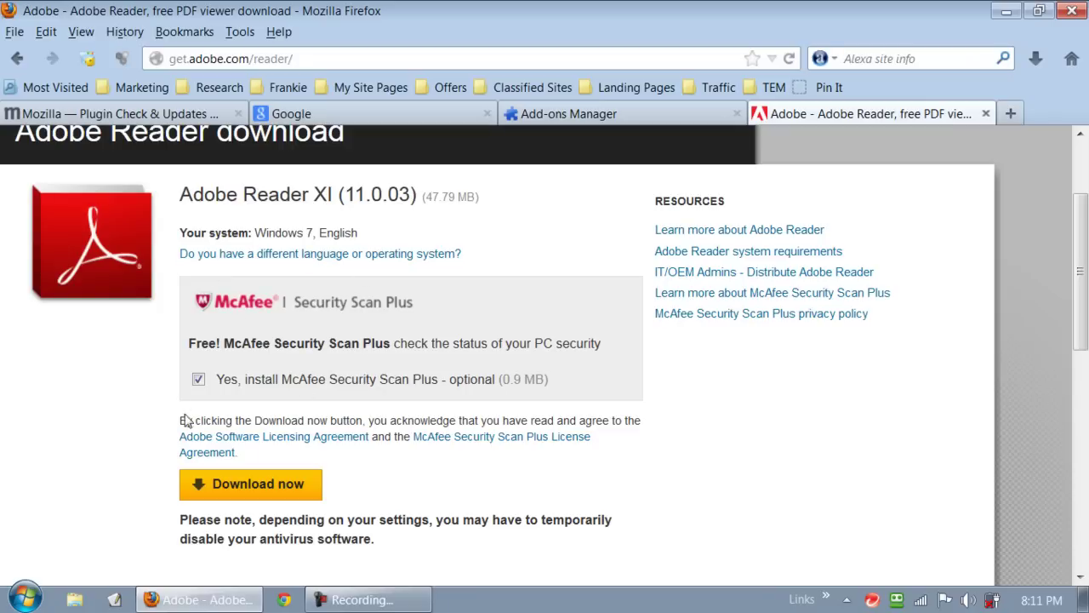
left_click(198, 379)
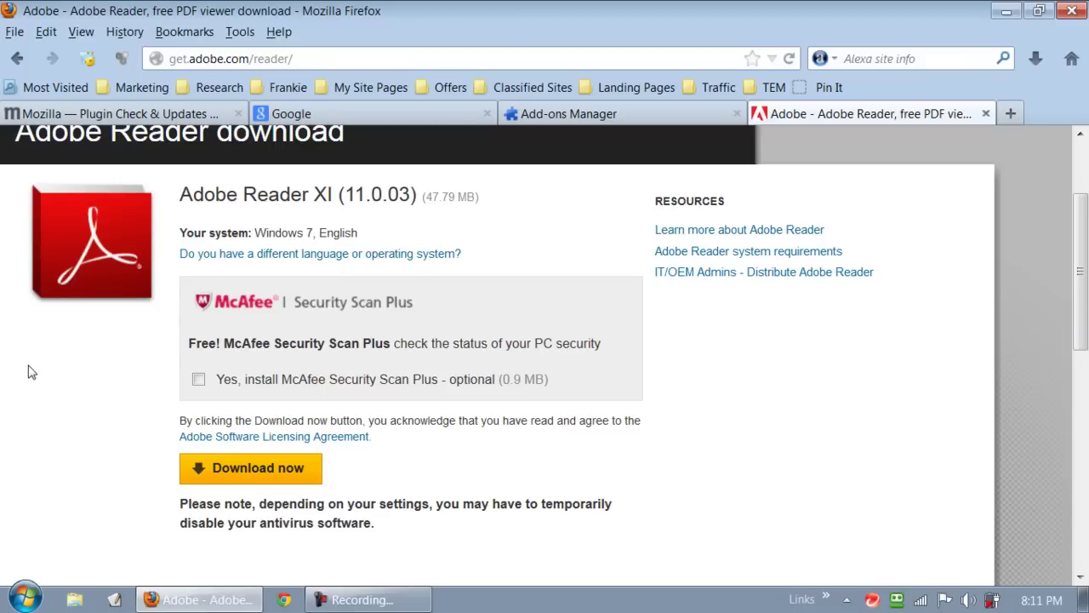
scroll(29, 369, "down", 3)
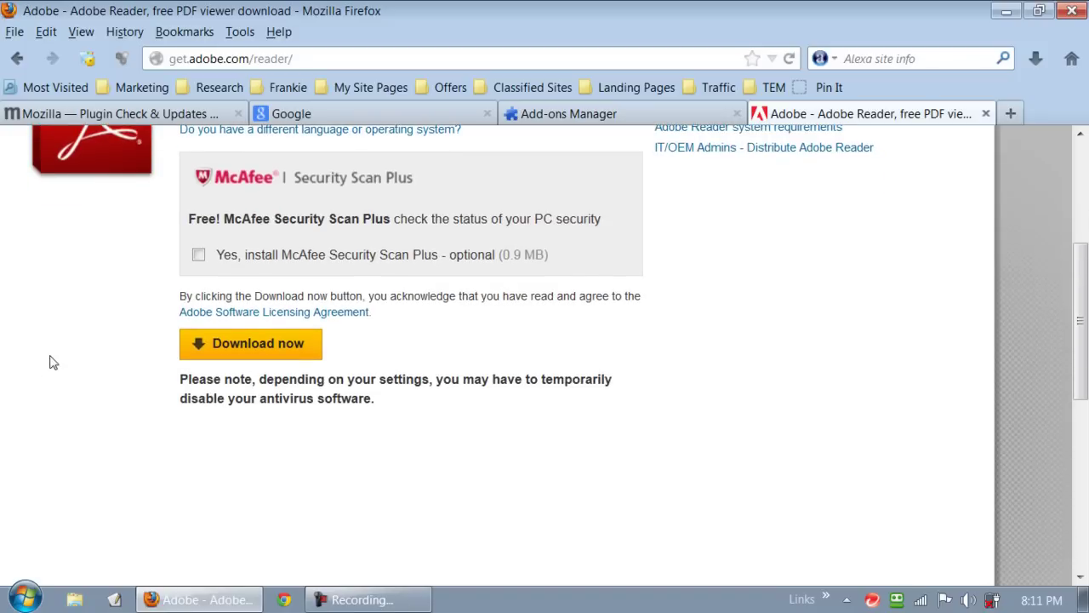
Step: Download Adobe Reader XI and save install_reader11_en_mssd_aaa_aih.exe
left_click(228, 350)
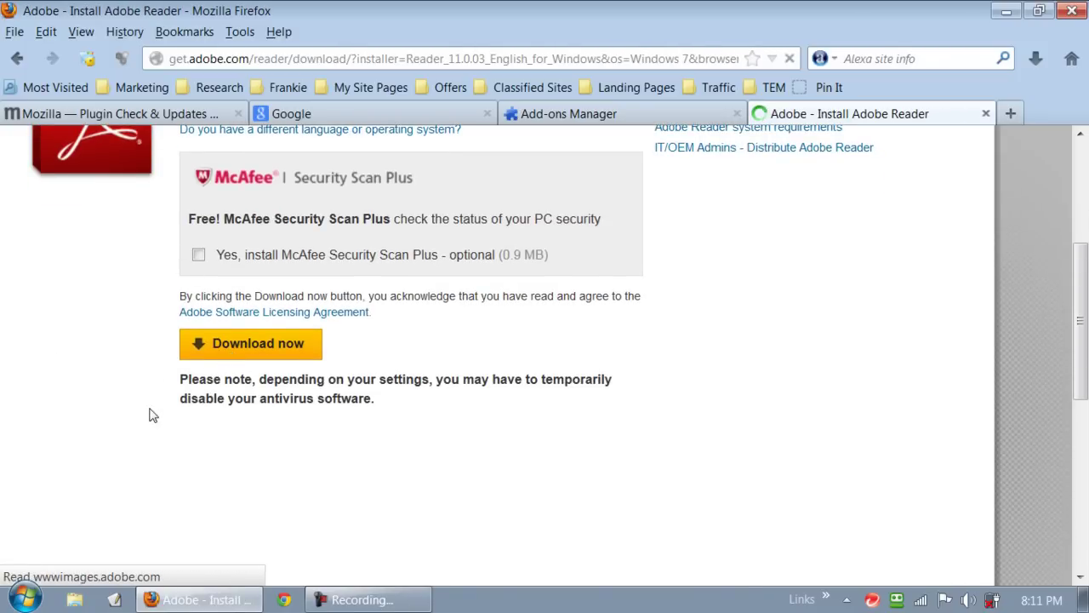
scroll(579, 419, "down", 1)
scroll(605, 419, "down", 2)
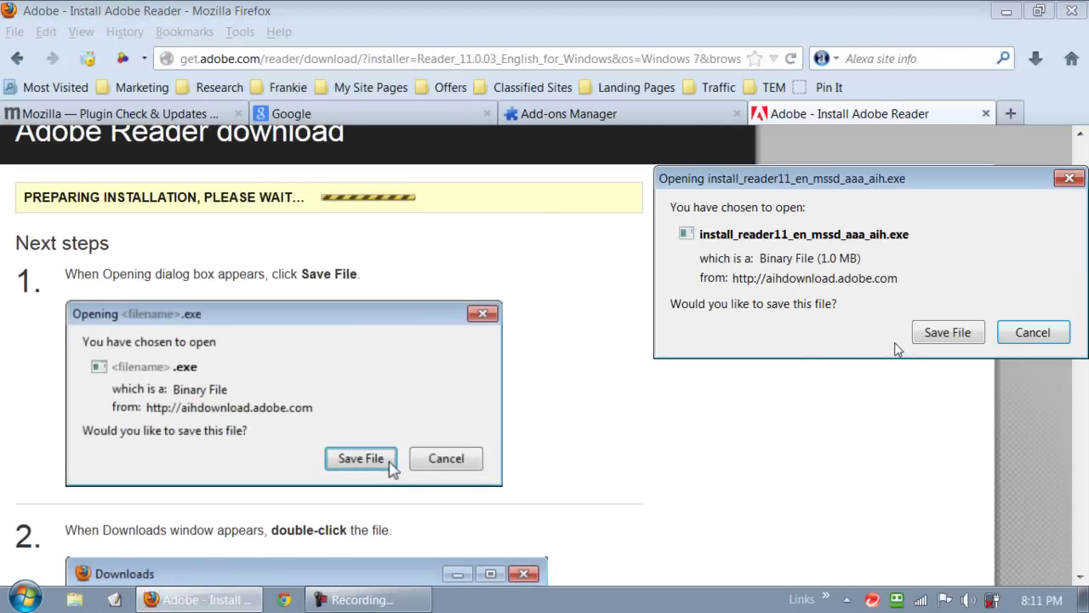
scroll(381, 361, "down", 4)
scroll(381, 362, "down", 2)
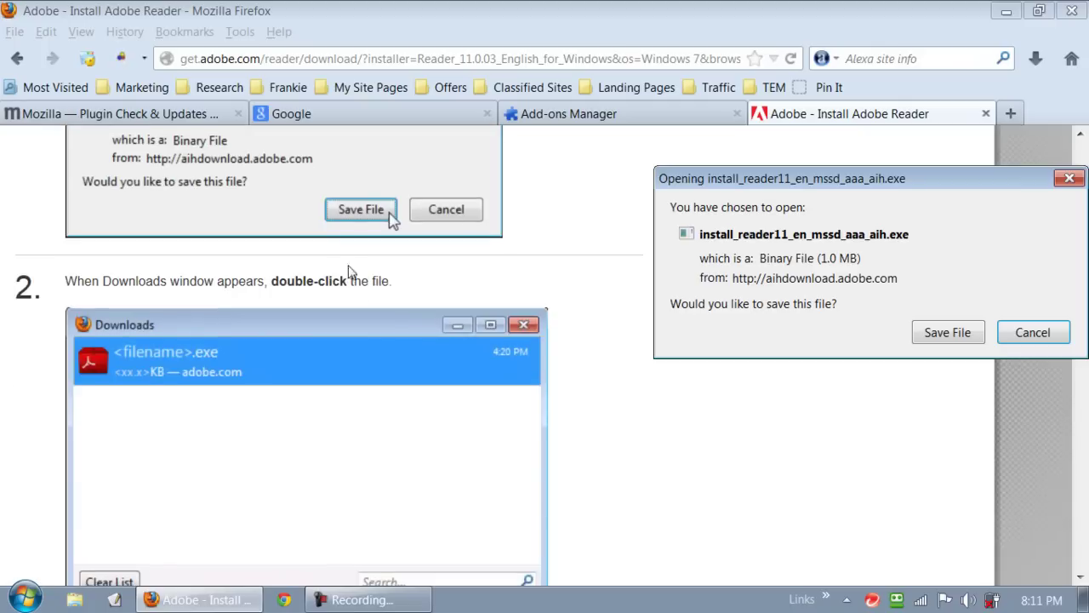
scroll(595, 365, "down", 5)
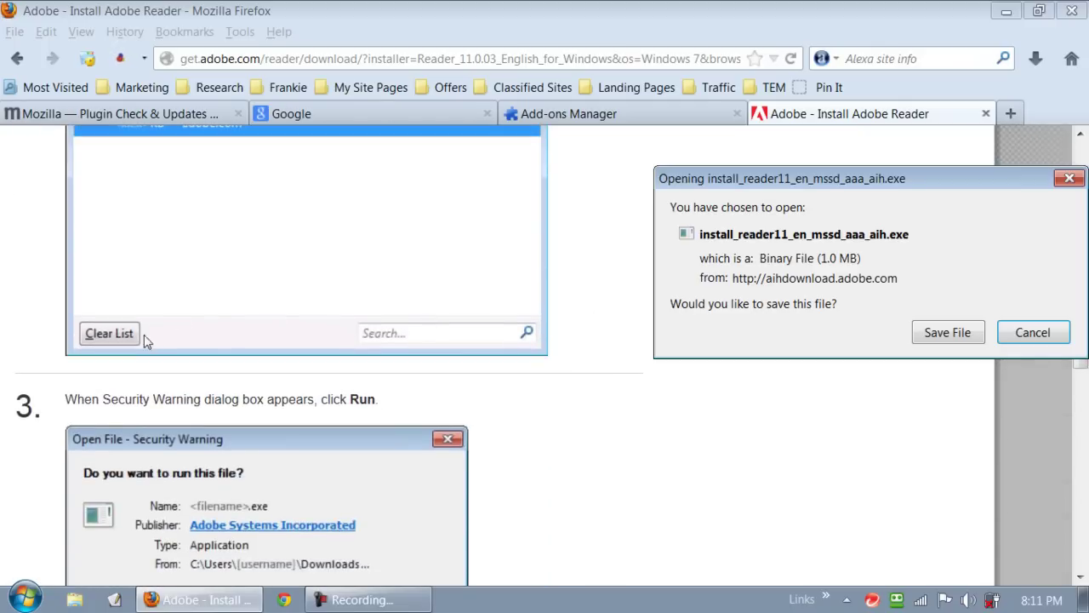
scroll(143, 334, "down", 6)
scroll(342, 322, "down", 9)
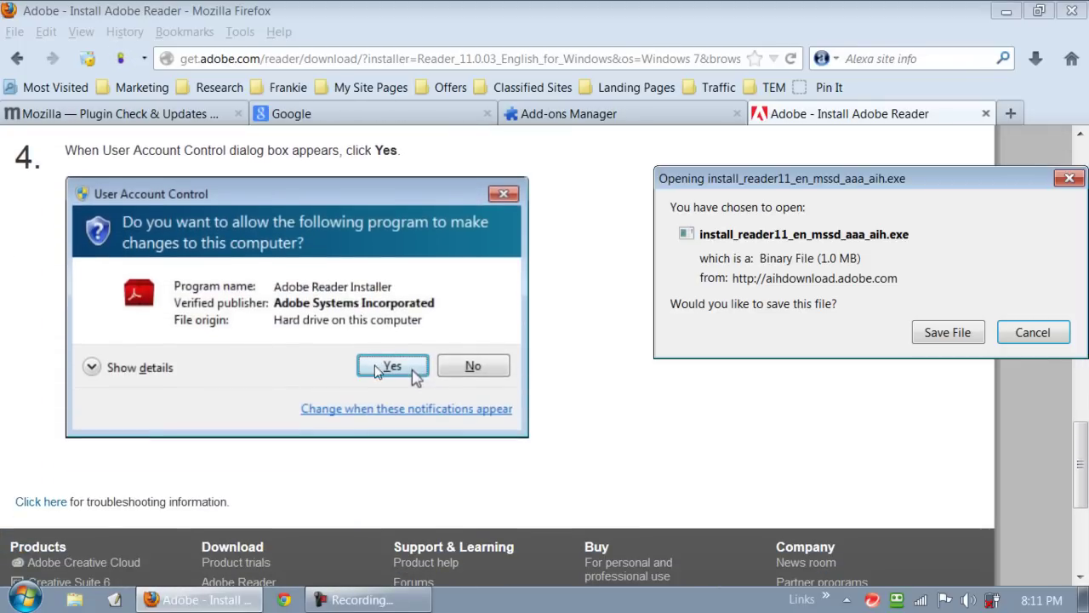
scroll(416, 379, "down", 4)
scroll(545, 319, "up", 20)
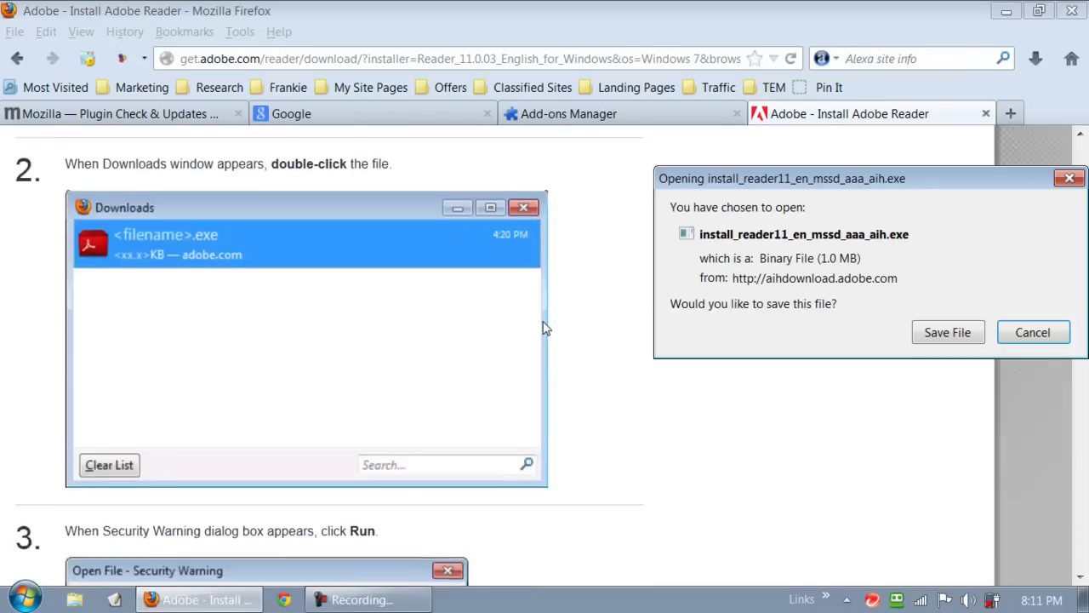
scroll(545, 328, "up", 8)
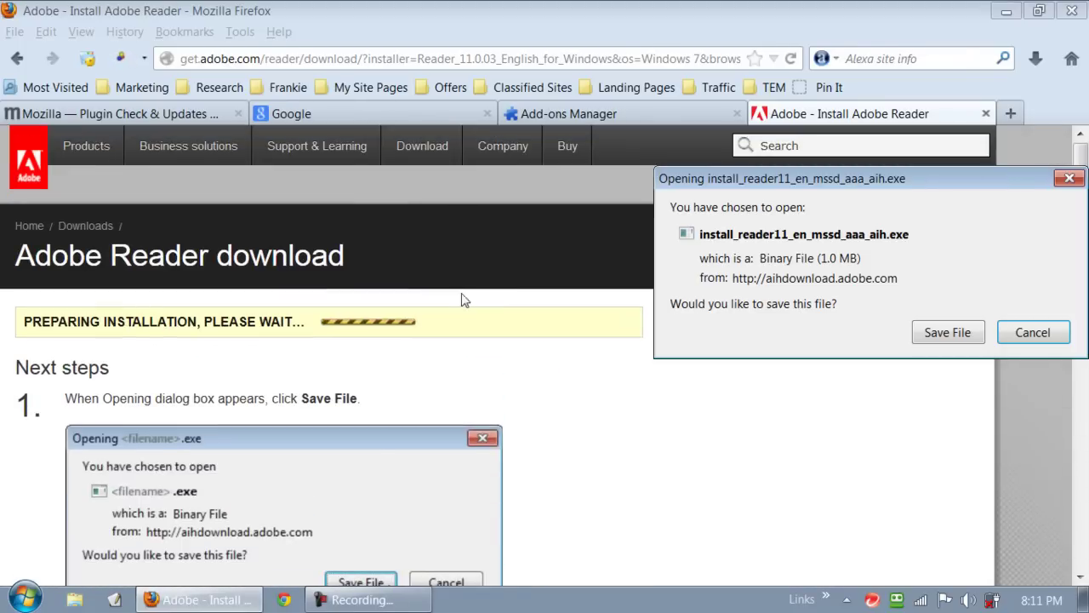
left_click(929, 338)
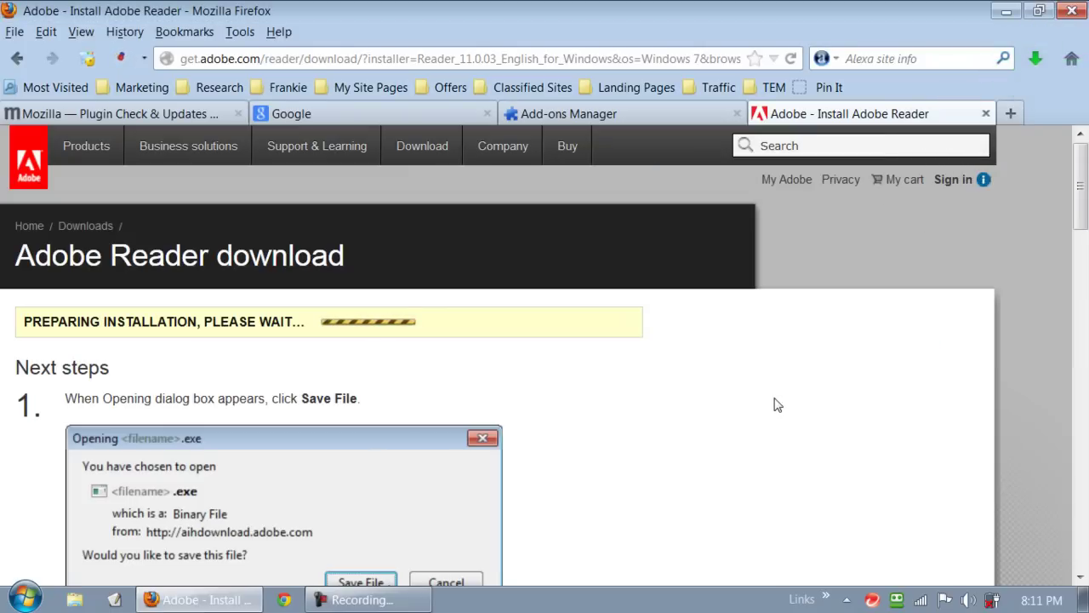
Step: Run the downloaded Adobe Reader installer from Downloads, accepting the security warning
left_click(1036, 59)
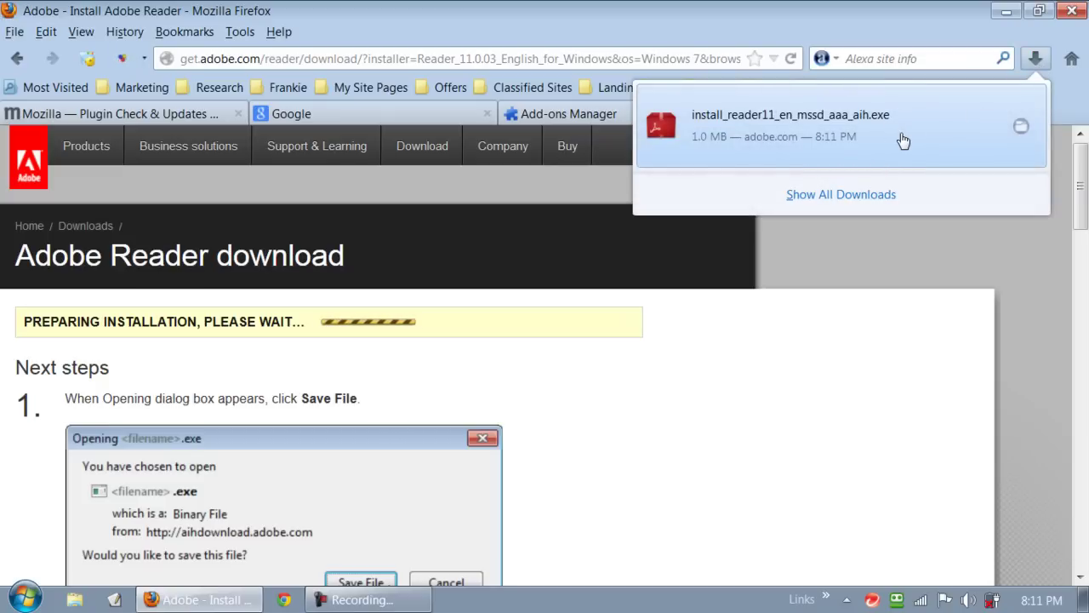
left_click(903, 140)
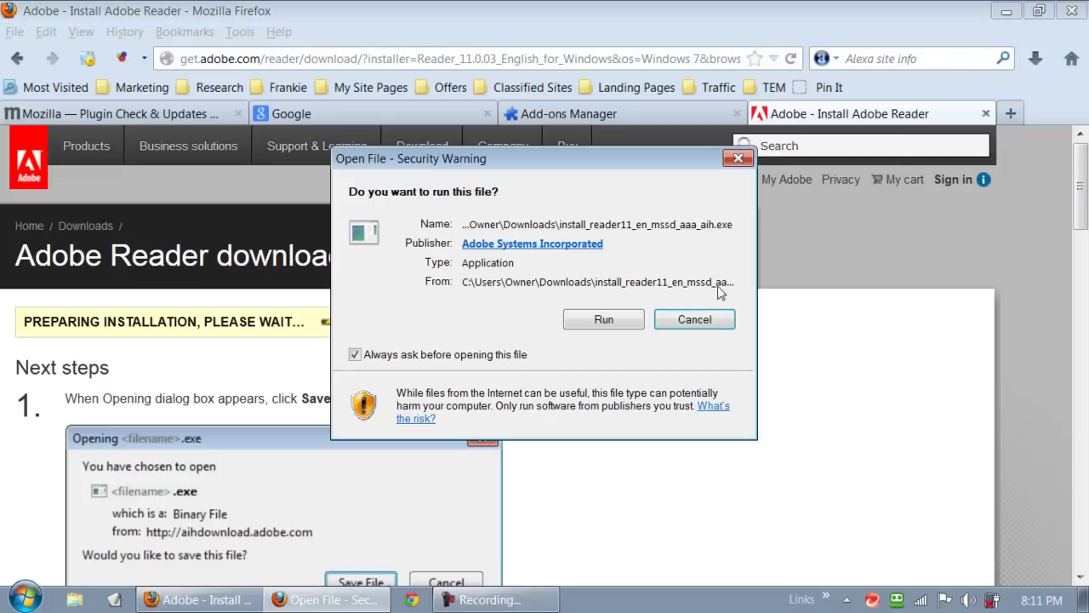
left_click(598, 320)
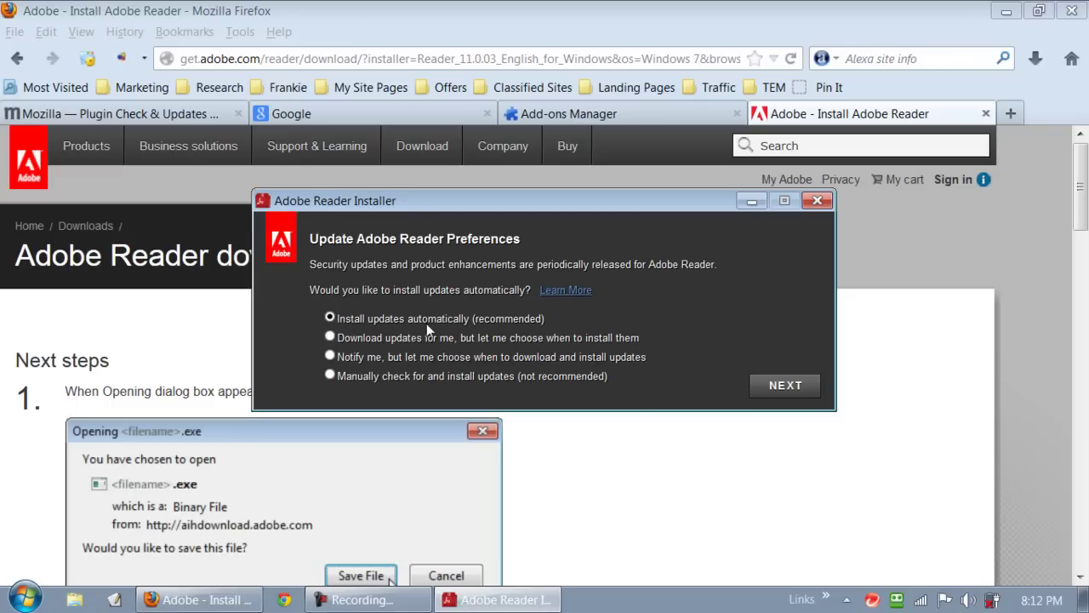
Step: Keep 'Install updates automatically' and proceed so Adobe Reader starts installing
left_click(784, 390)
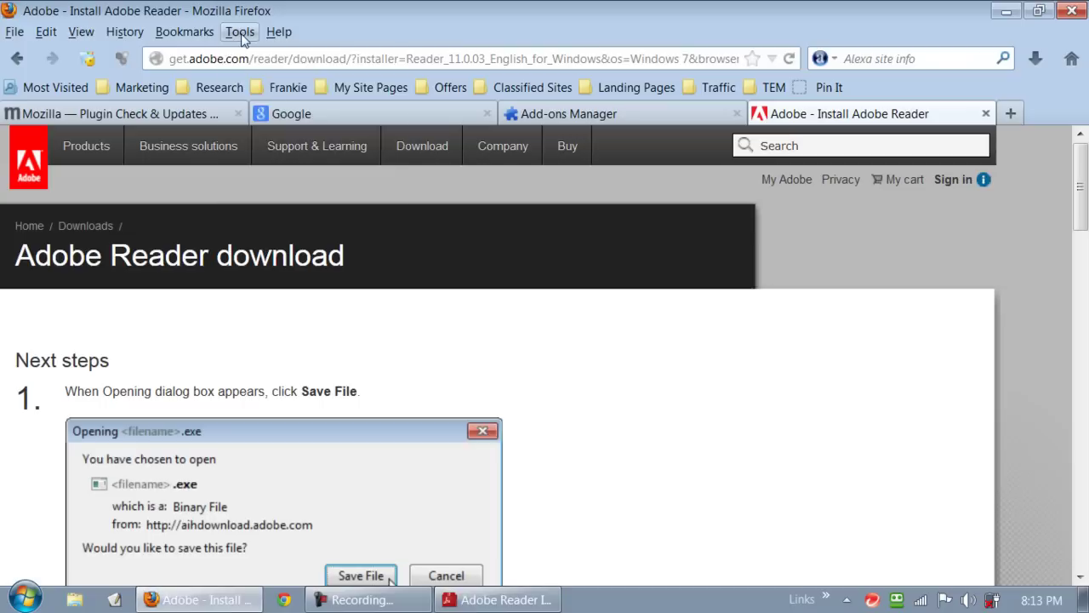
Step: Dismiss the Tools menu and switch back to the Adobe Reader Installer window
left_click(240, 34)
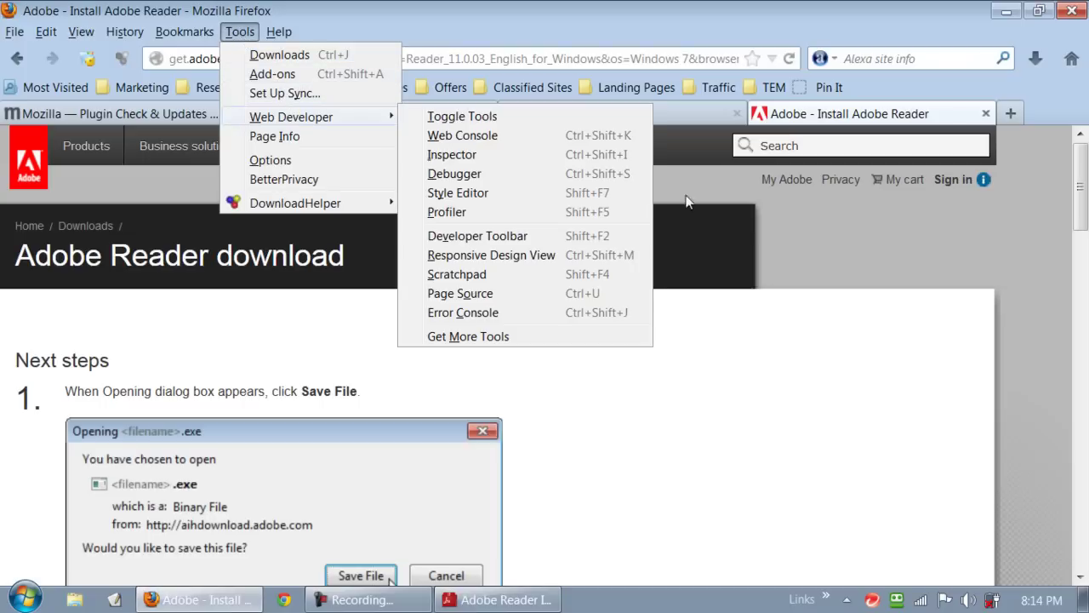
left_click(894, 250)
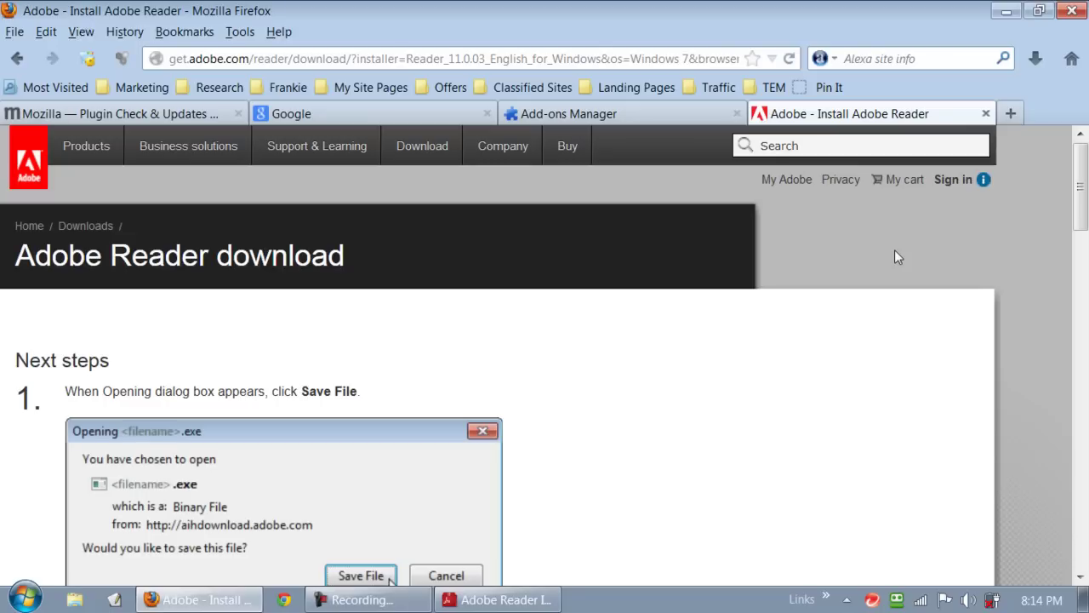
scroll(894, 257, "down", 10)
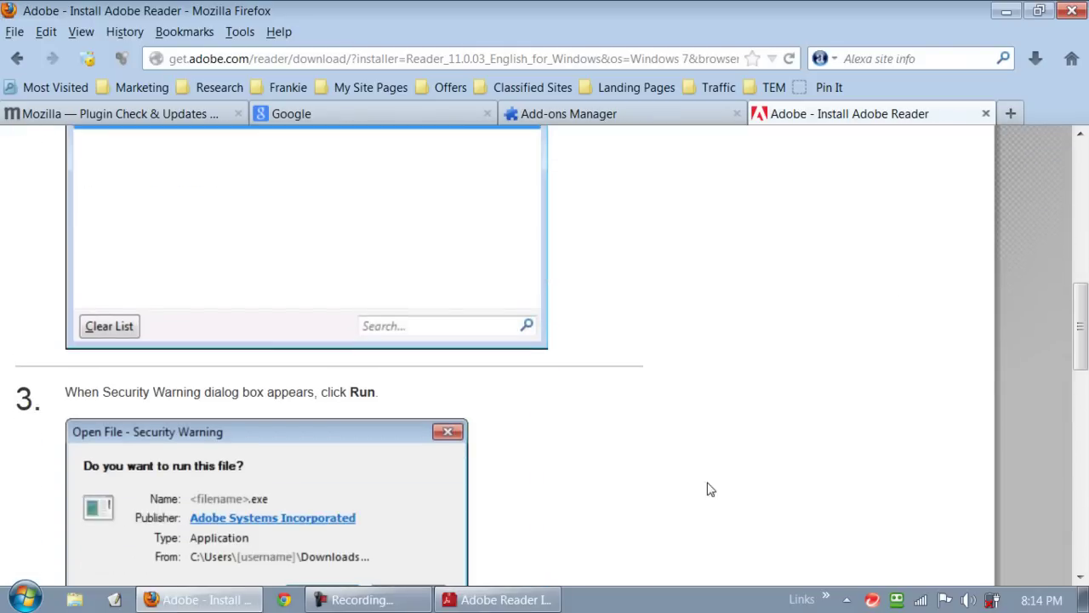
left_click(521, 601)
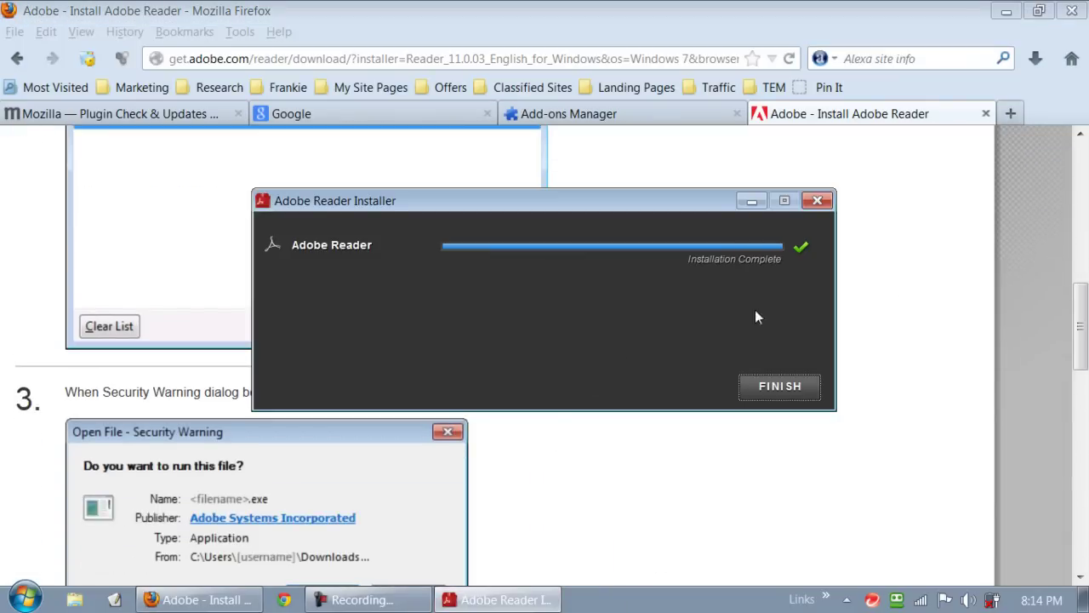
Step: Finish the Adobe Reader installer and look through the open Firefox tabs
left_click(789, 386)
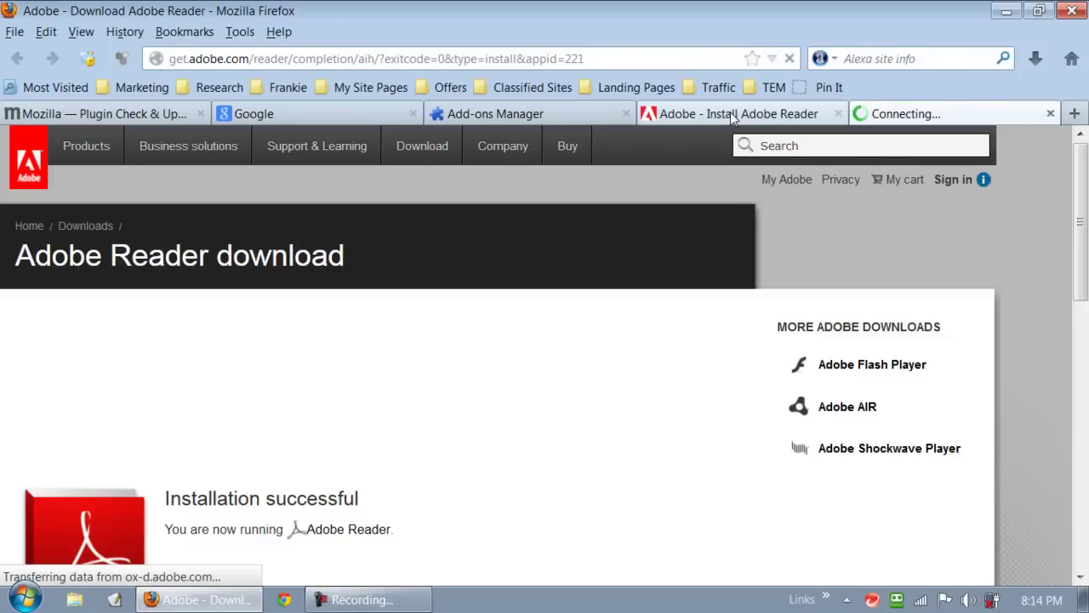
left_click(730, 113)
left_click(587, 117)
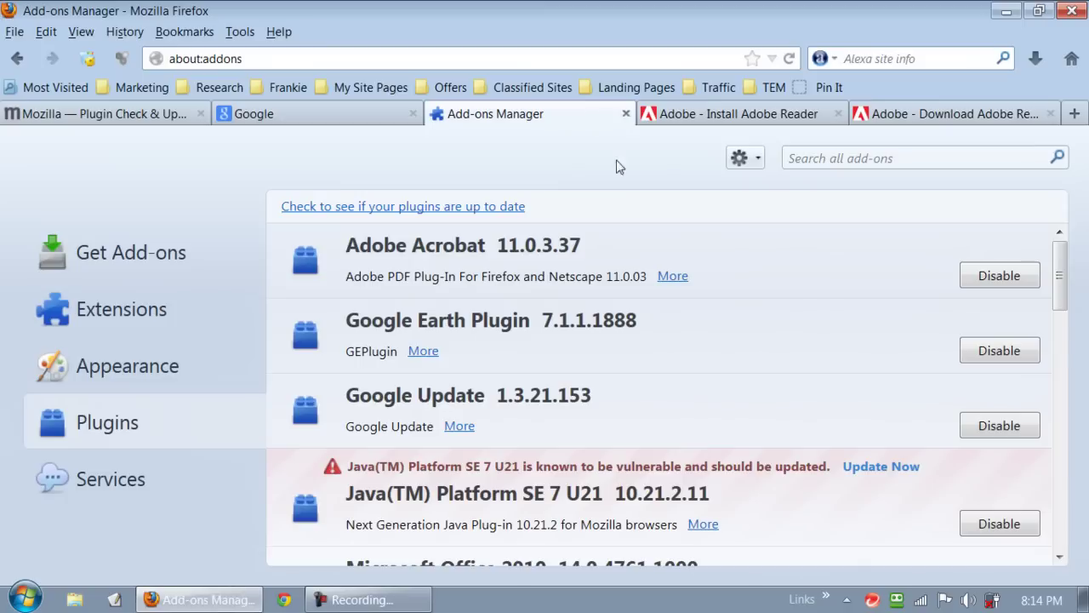
left_click(316, 114)
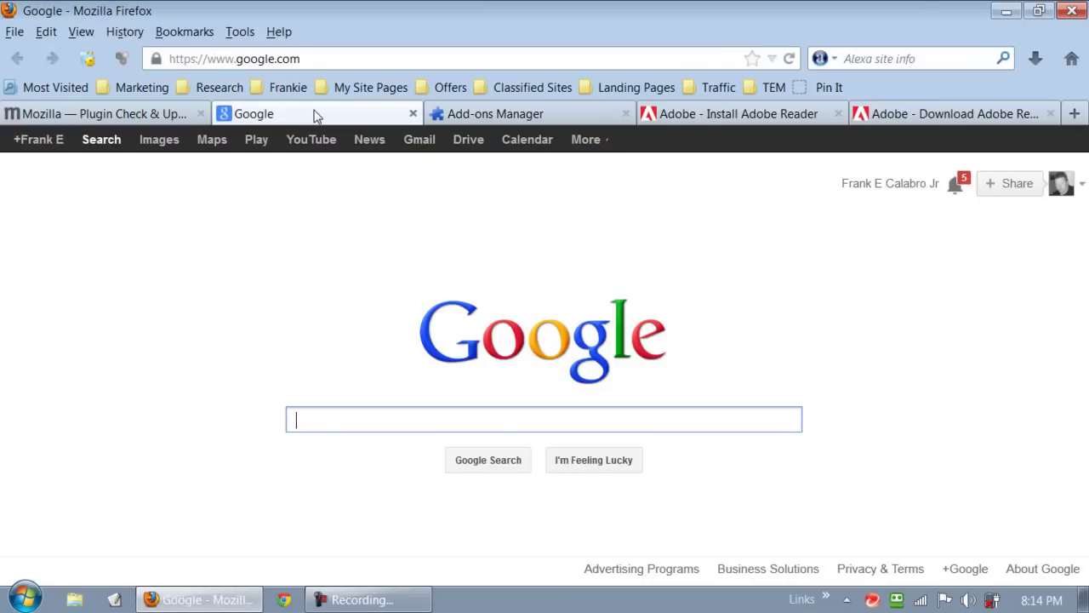
left_click(513, 119)
Step: Close the Adobe Reader 'Installation successful' download page tab
left_click(718, 118)
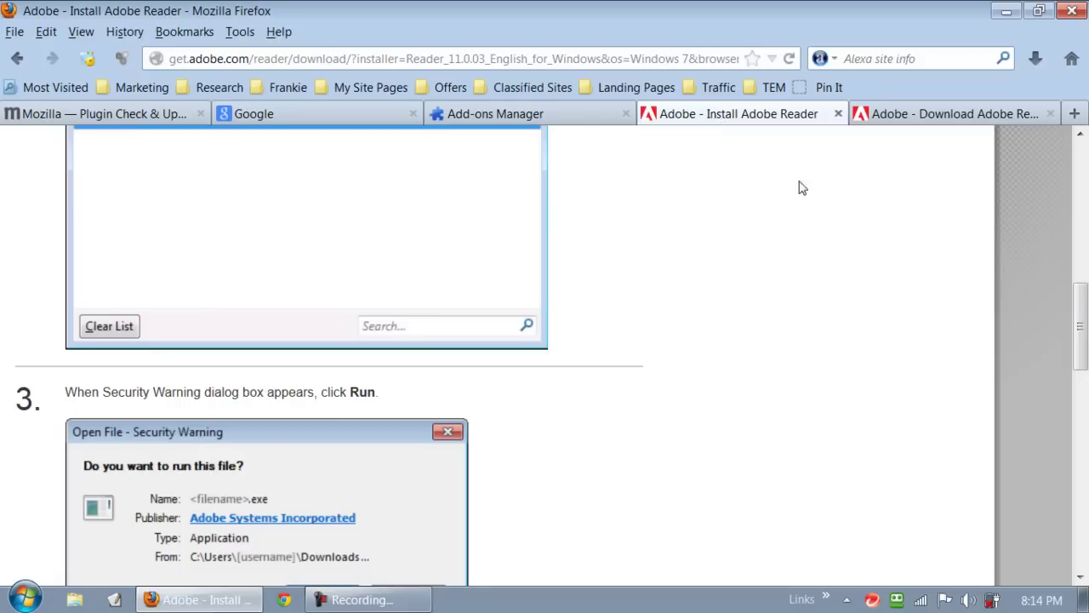
scroll(905, 281, "up", 3)
scroll(905, 281, "up", 5)
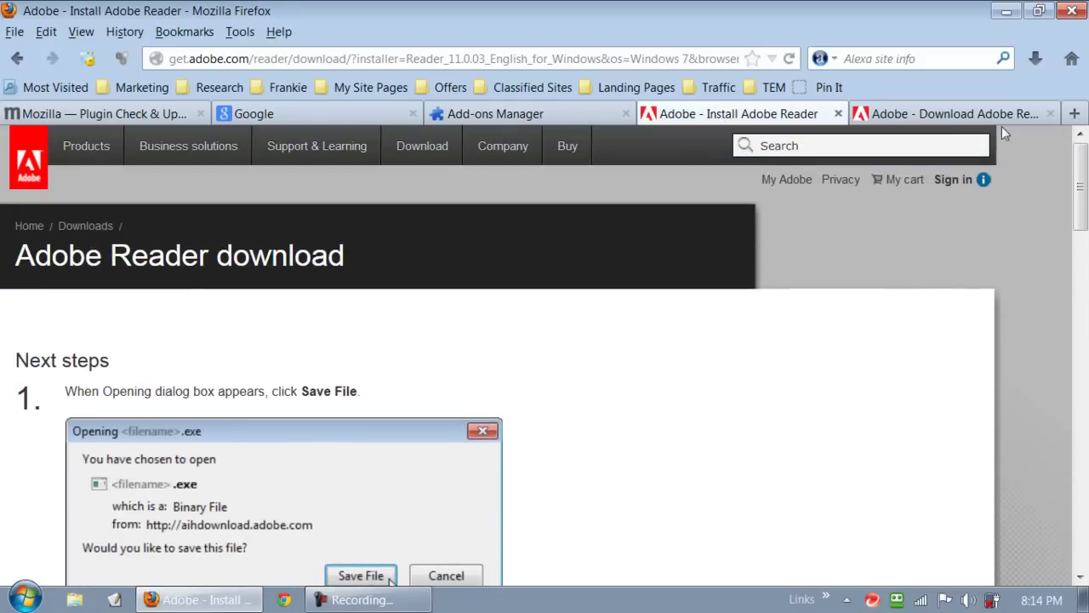
left_click(1010, 119)
left_click(1050, 113)
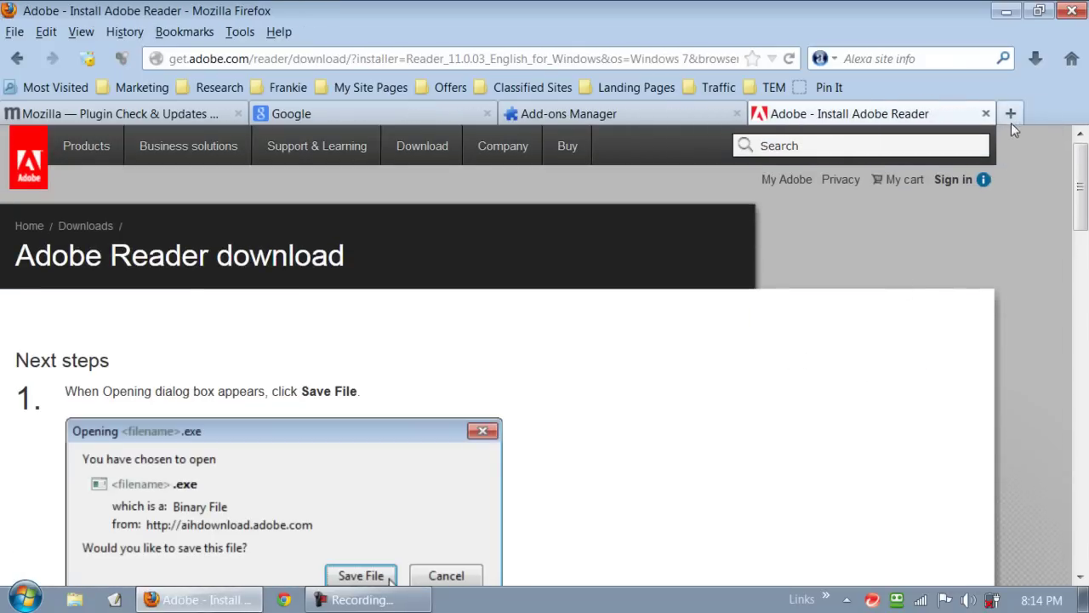
Step: Close the Adobe Reader install page and rerun the plugin check to the vulnerable list
left_click(984, 114)
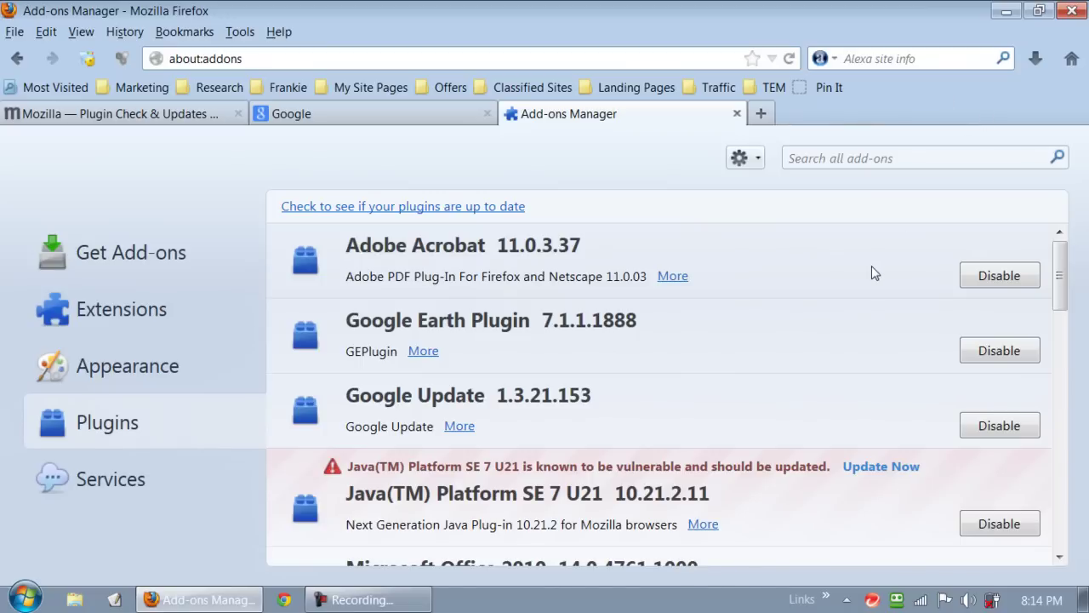
left_click(497, 207)
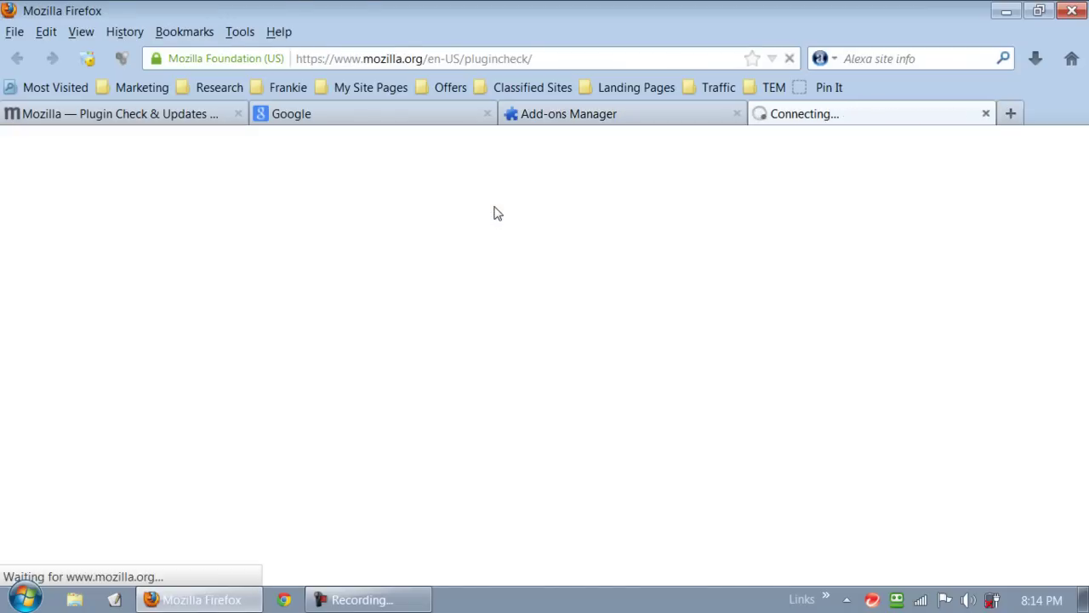
scroll(934, 364, "down", 3)
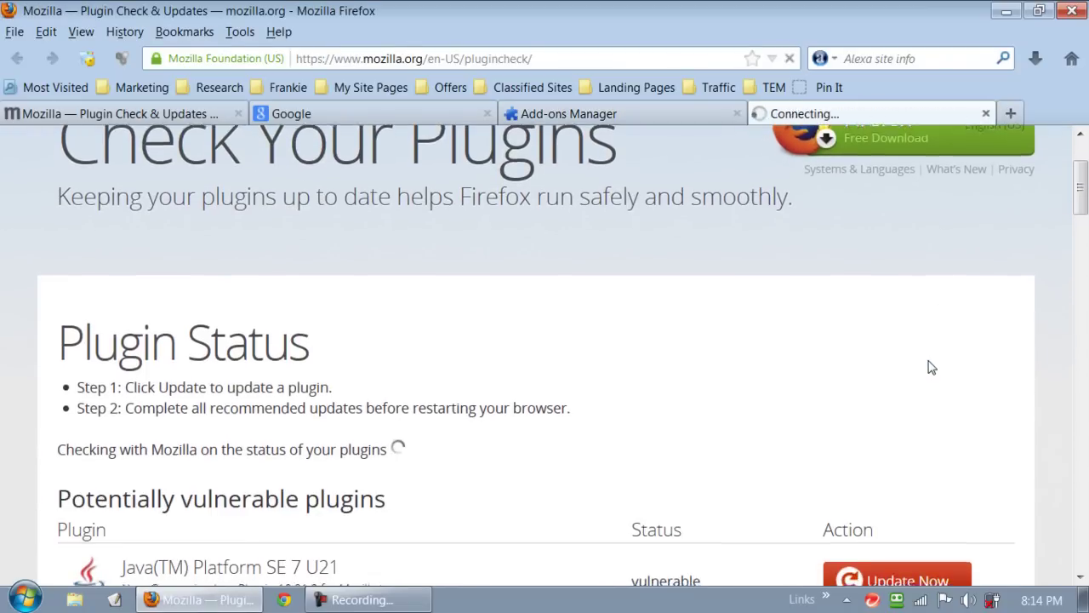
scroll(928, 365, "down", 5)
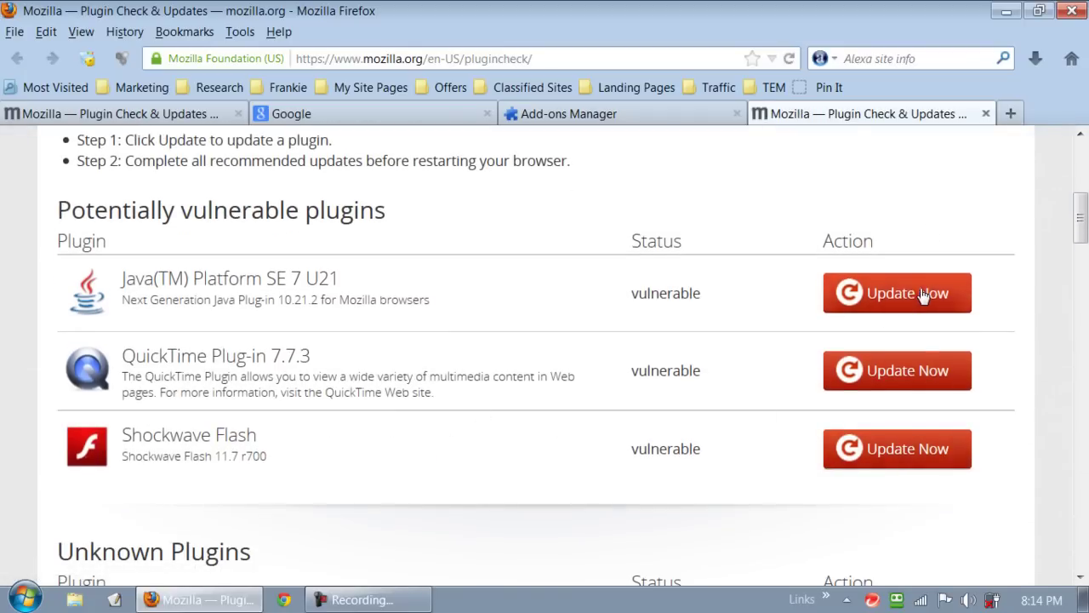
Step: Save install_flashplayer11x32_mssd_aaa_aih.exe without McAfee and launch it from Downloads
left_click(908, 451)
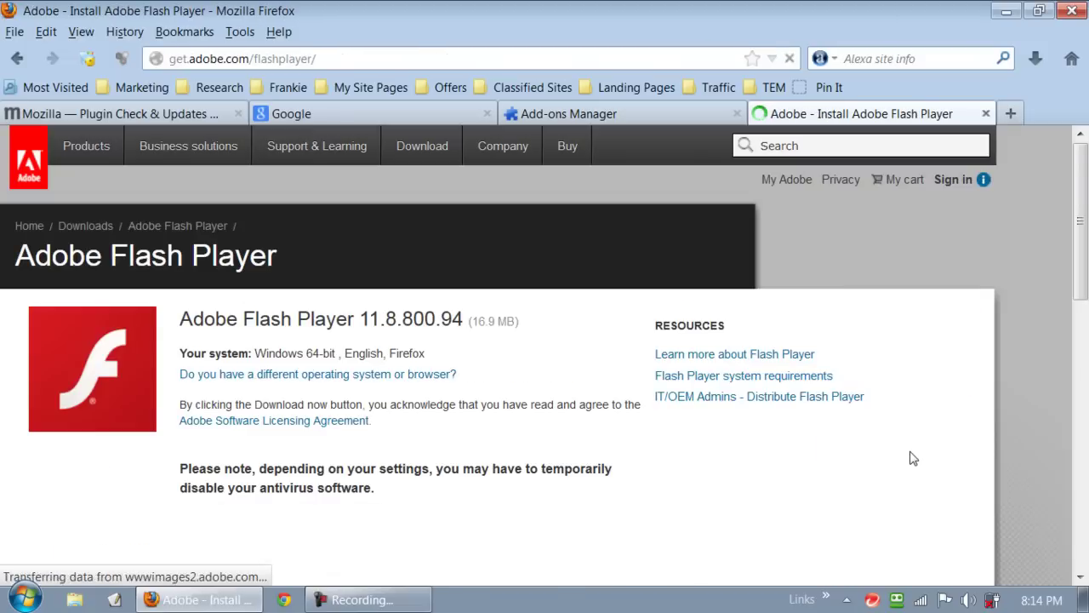
scroll(570, 452, "down", 3)
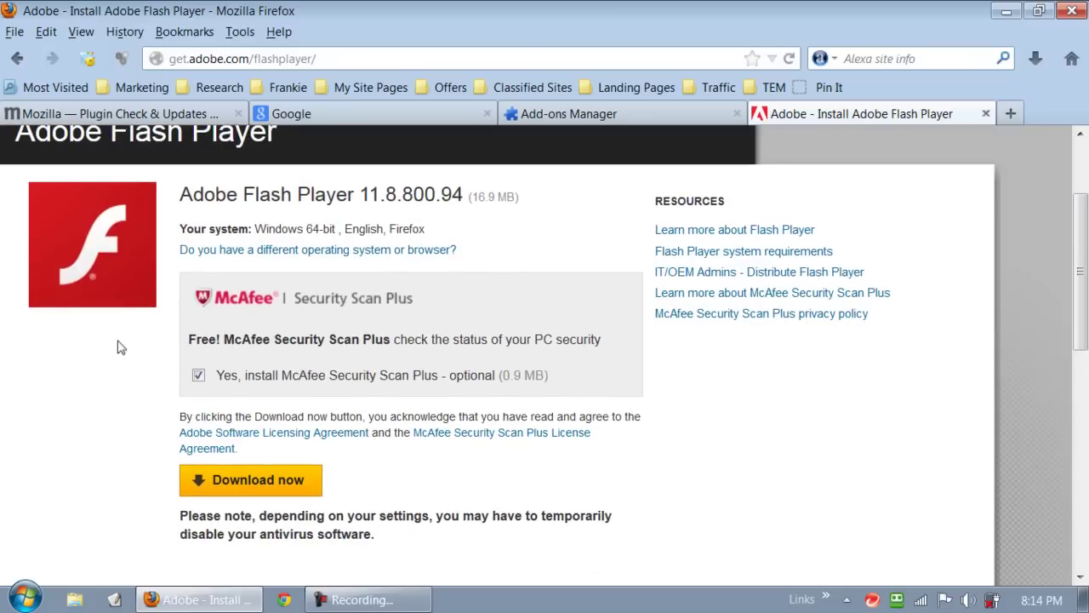
left_click(198, 375)
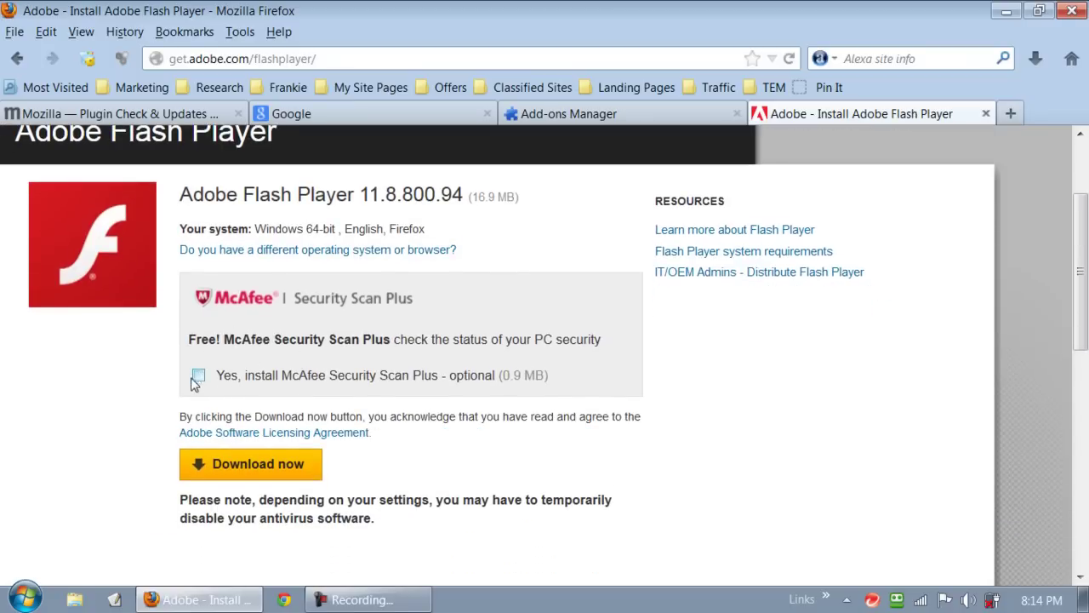
left_click(230, 476)
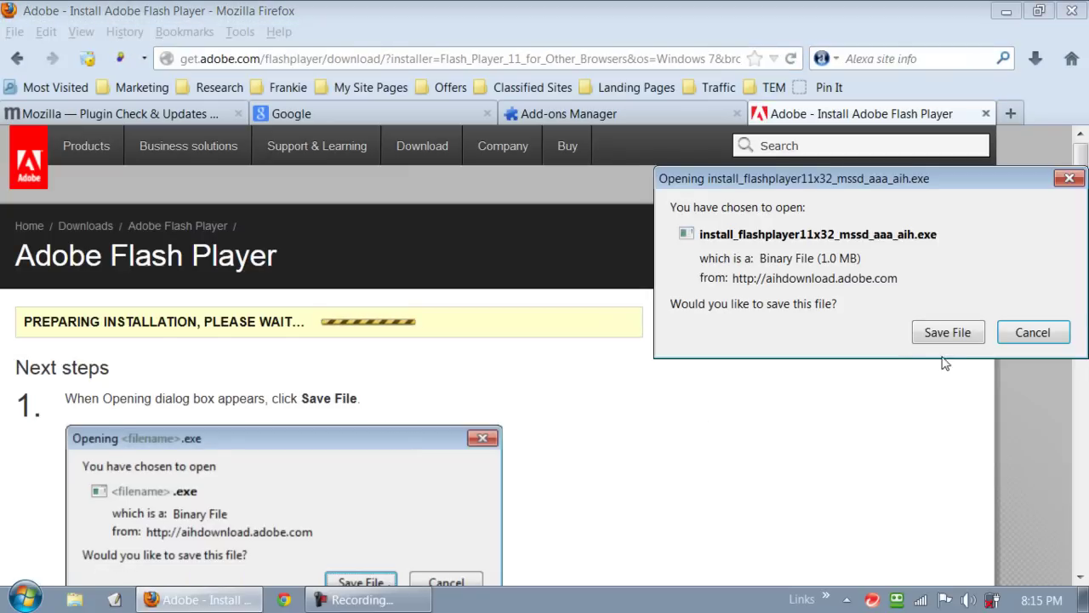
key("Return")
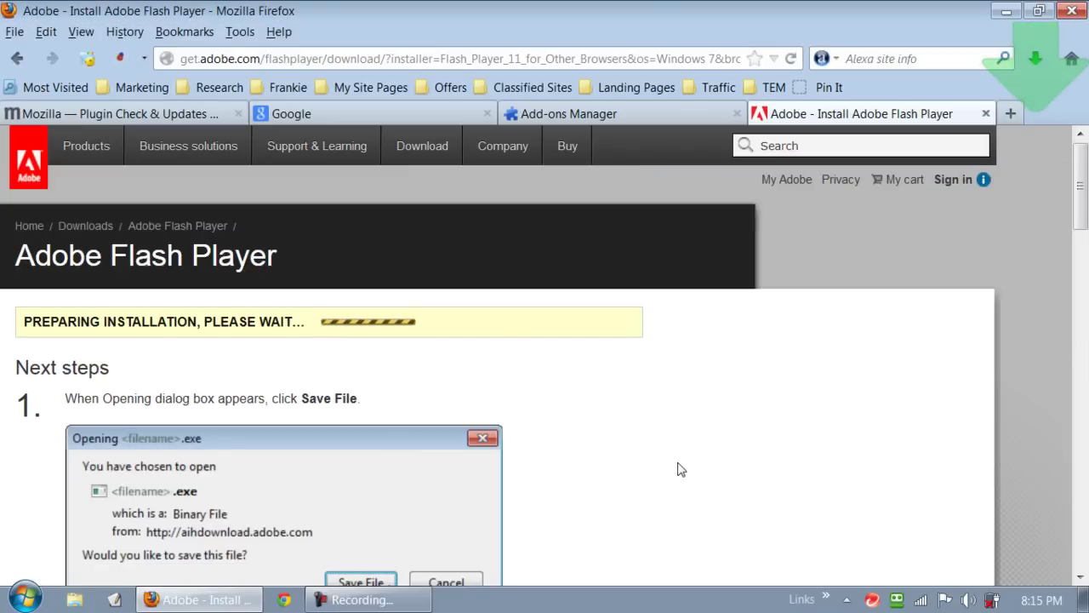
left_click(1036, 62)
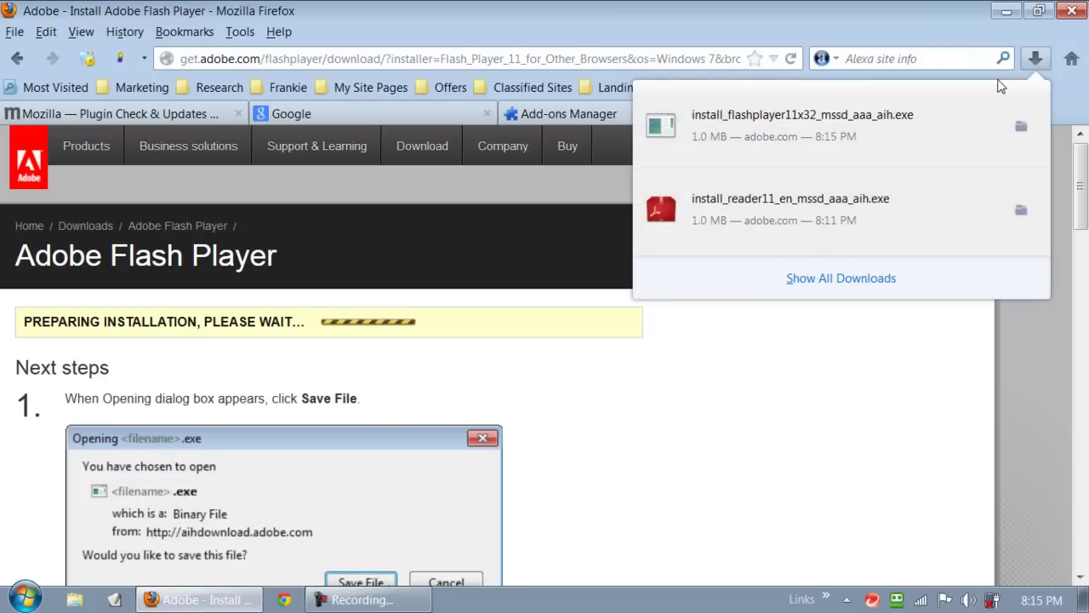
left_click(801, 144)
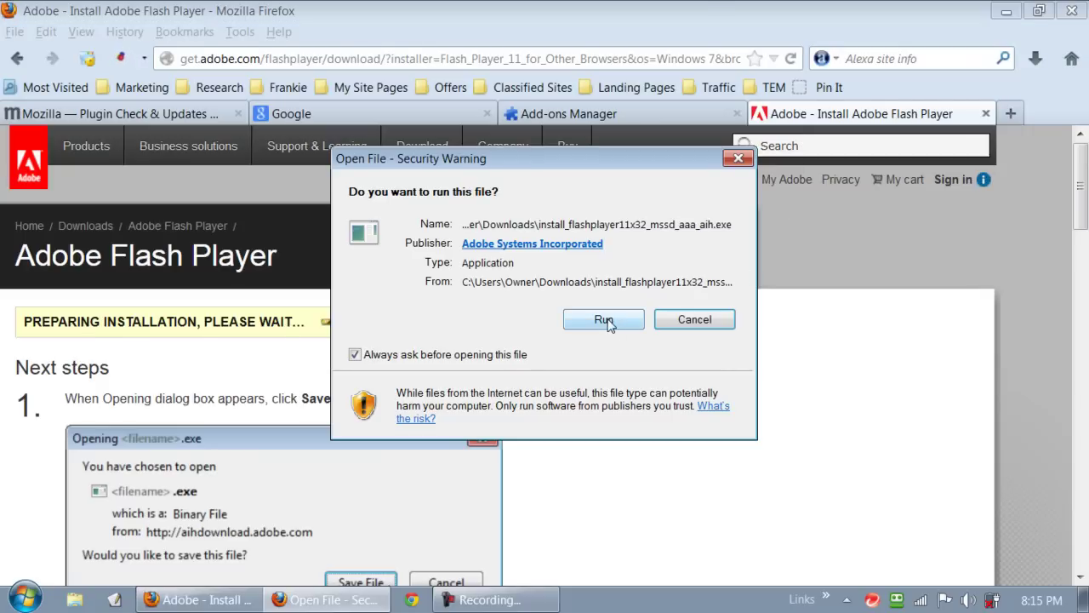
Step: Let the Flash Player 11 installer run to completion, then finish and close it
left_click(611, 322)
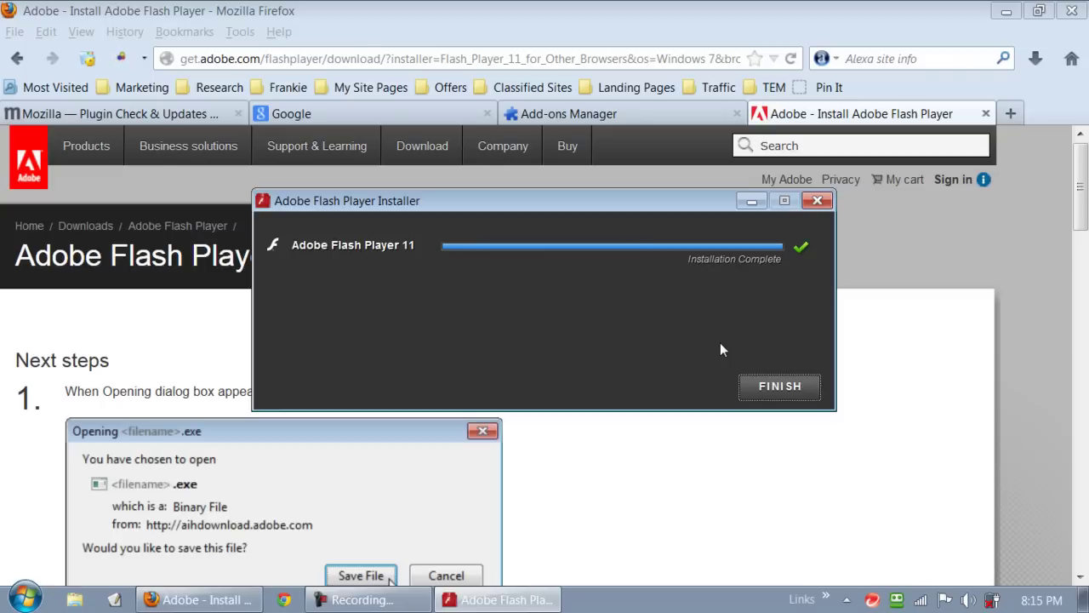
left_click(769, 390)
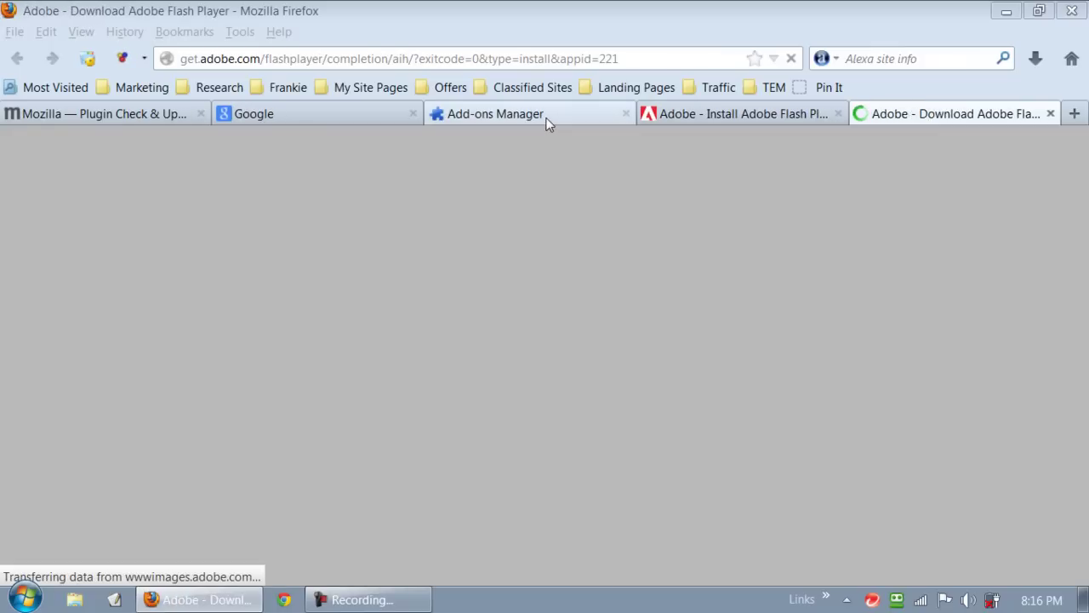
Step: Recheck plugins from the Add-ons Manager, then choose Update Now for the vulnerable Java plugin
left_click(548, 124)
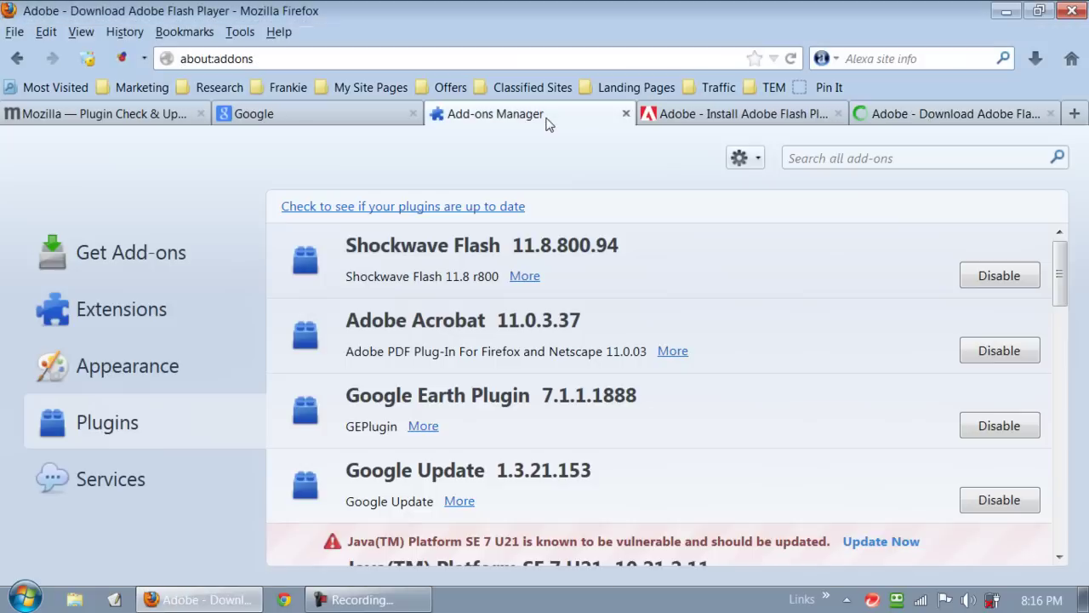
left_click(430, 208)
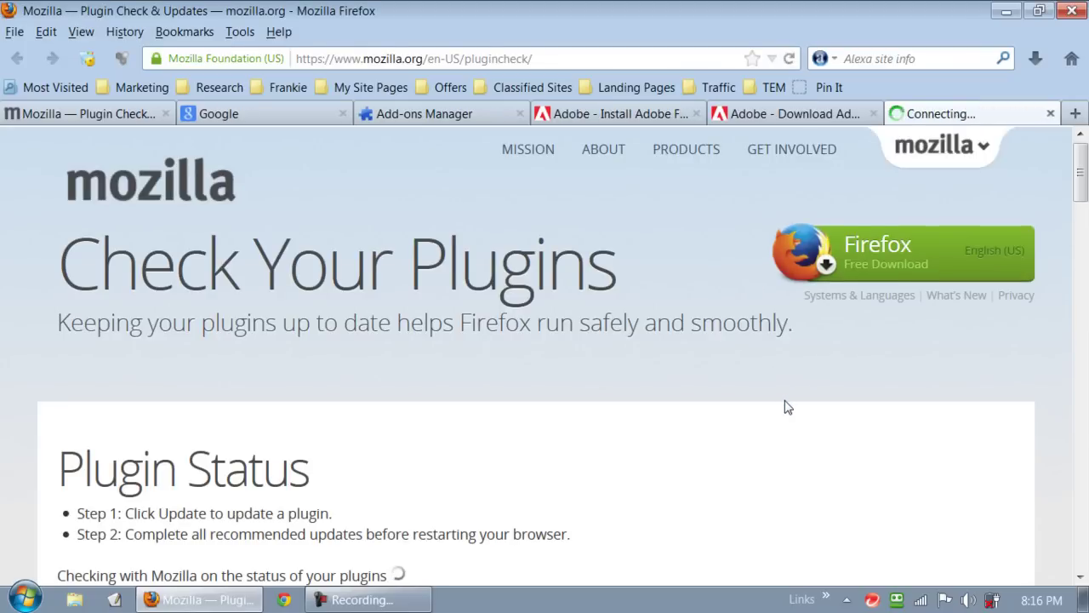
scroll(785, 409, "down", 5)
scroll(783, 412, "down", 2)
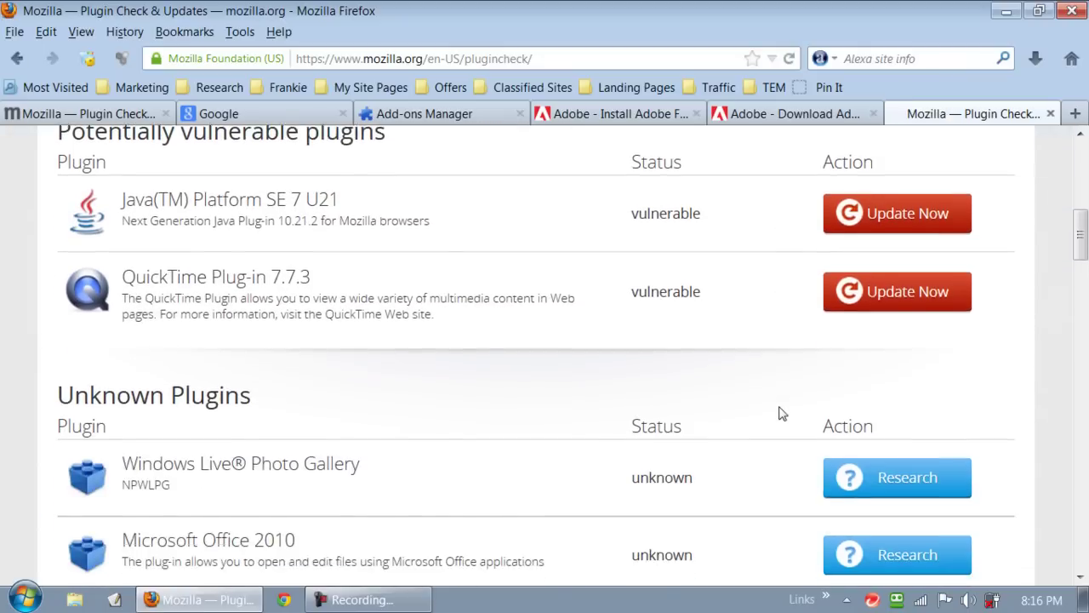
scroll(607, 289, "up", 3)
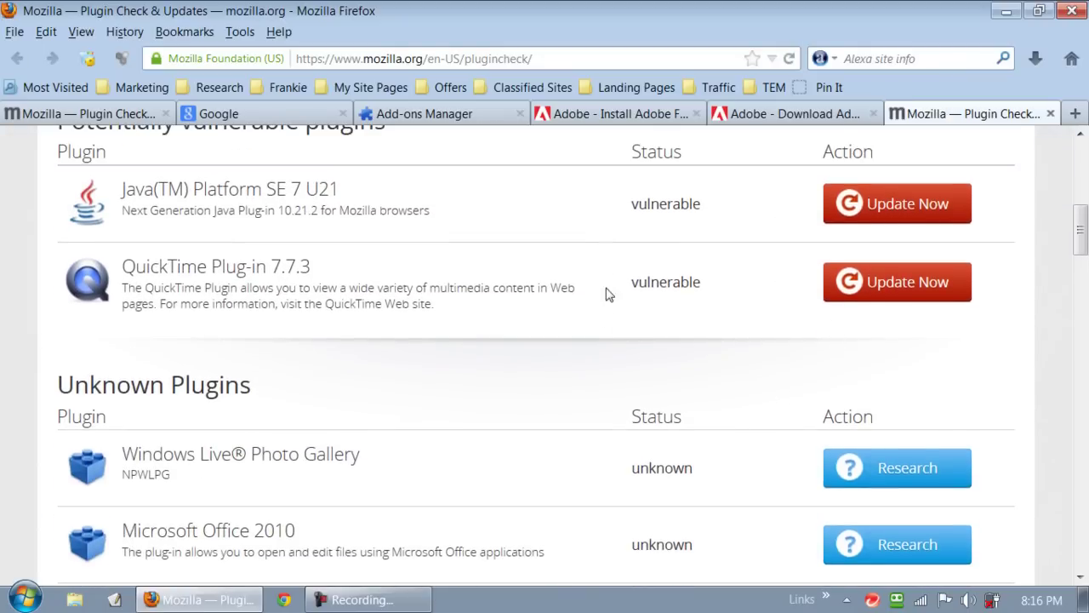
left_click(907, 303)
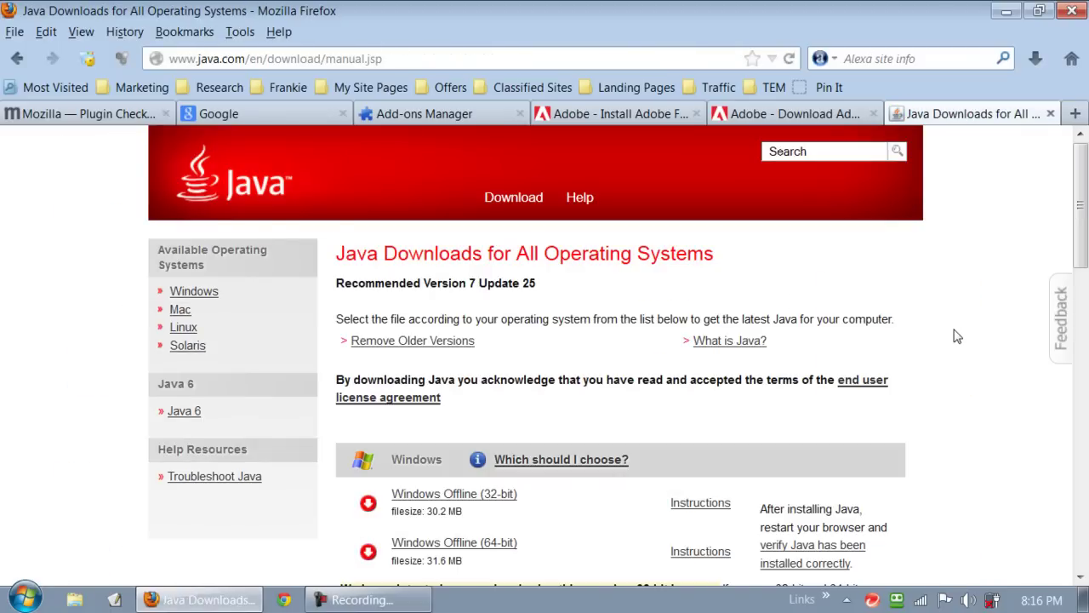
Step: Save the Windows Offline (64-bit) installer jre-7u25-windows-x64.exe and show the downloads list
scroll(956, 336, "down", 3)
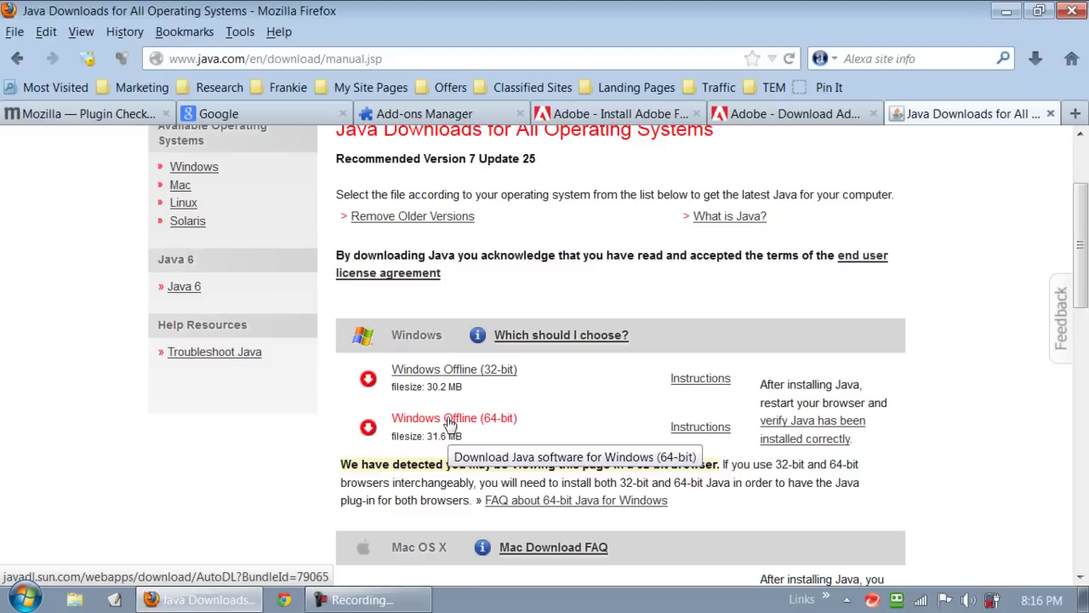
left_click(449, 421)
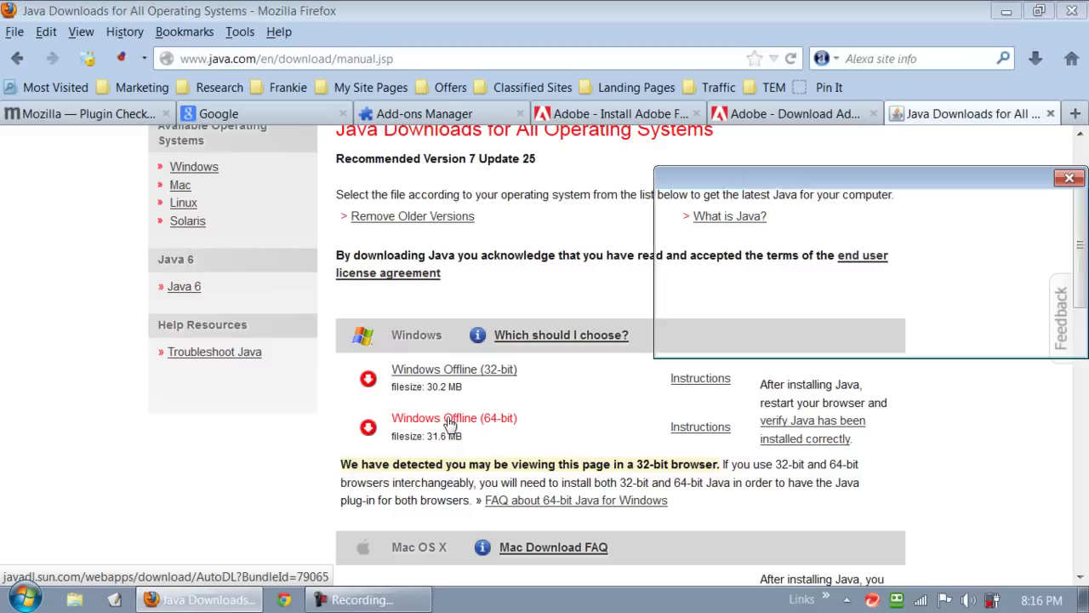
left_click(959, 334)
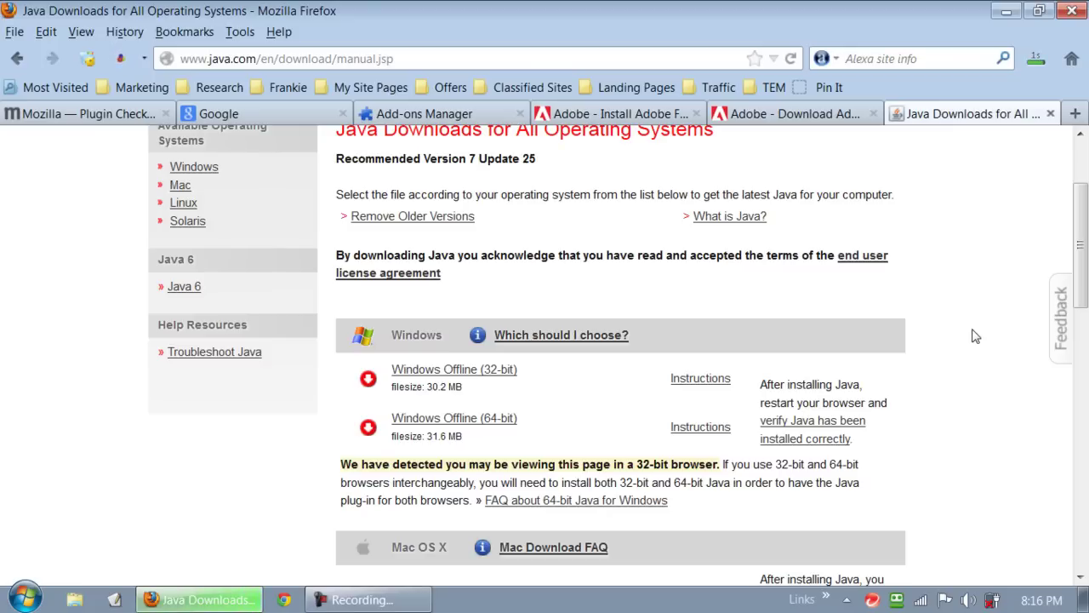
left_click(1035, 58)
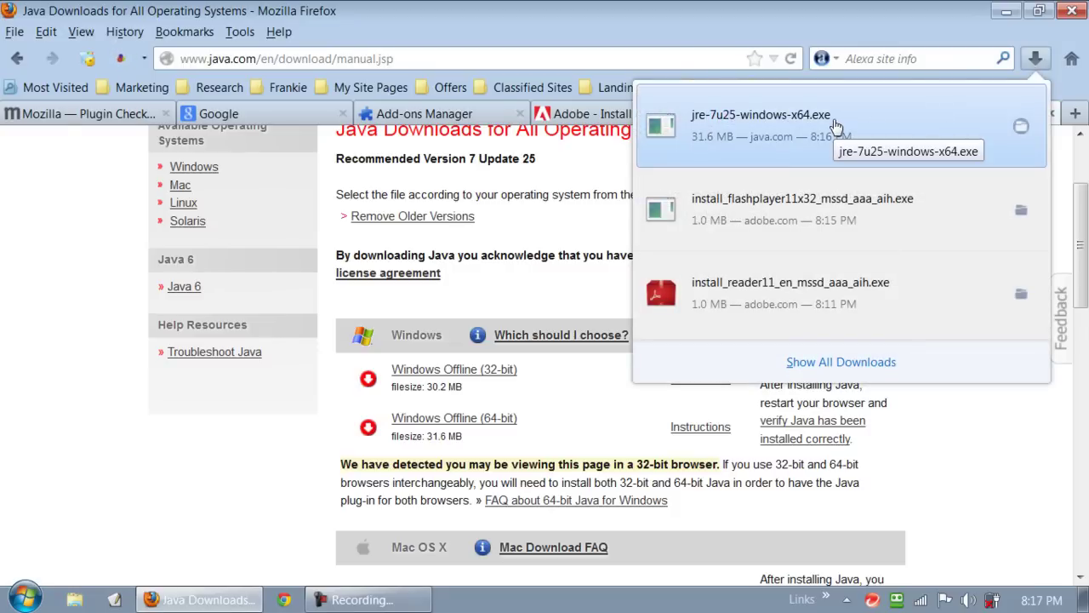
Step: Run the downloaded jre-7u25 installer and start installing Java 7 Update 25
left_click(836, 126)
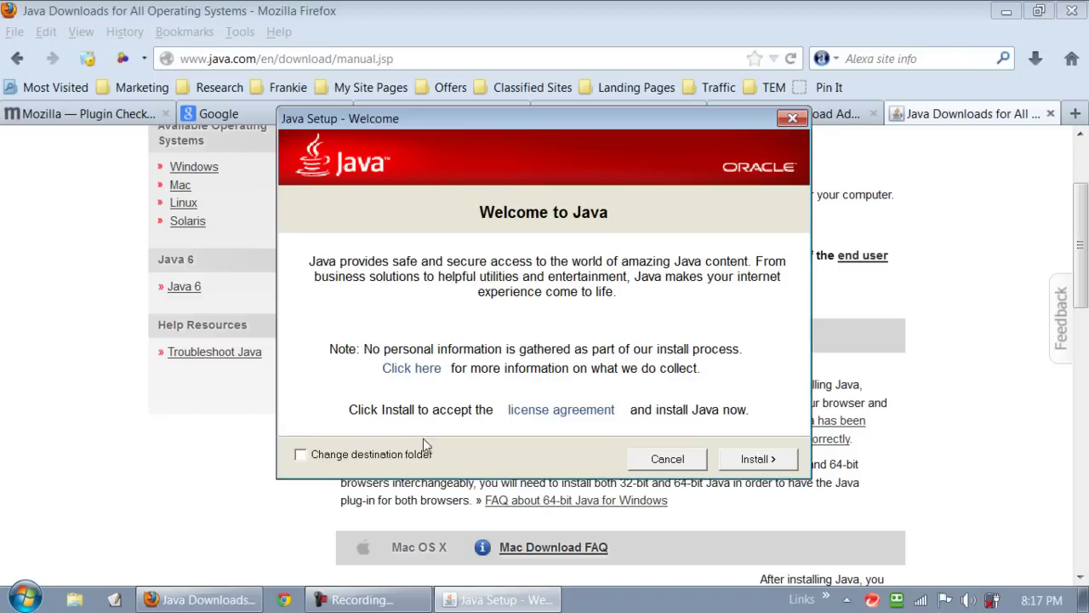
left_click(748, 464)
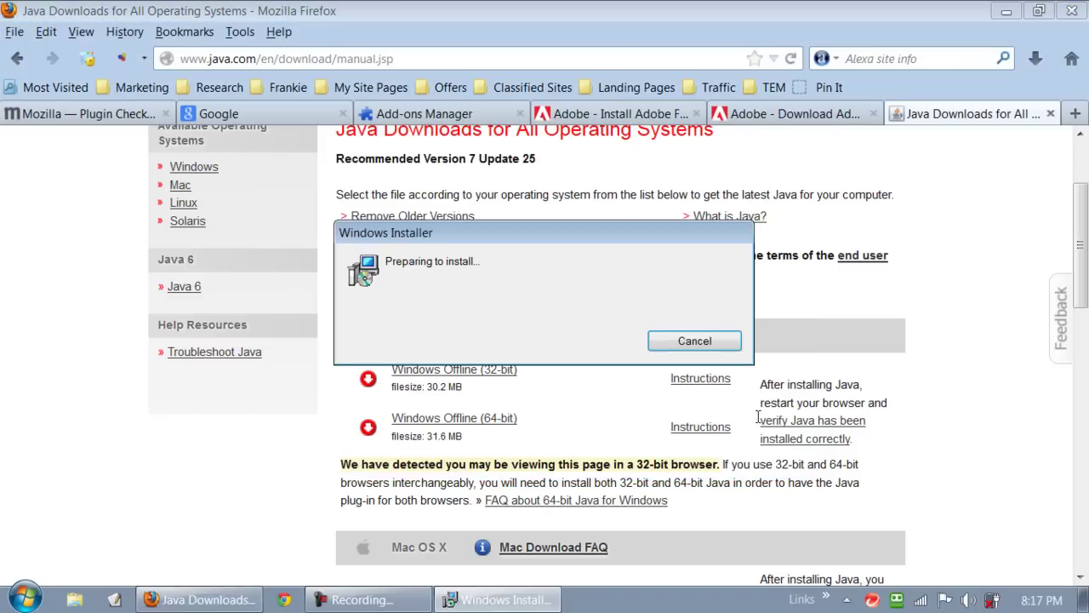